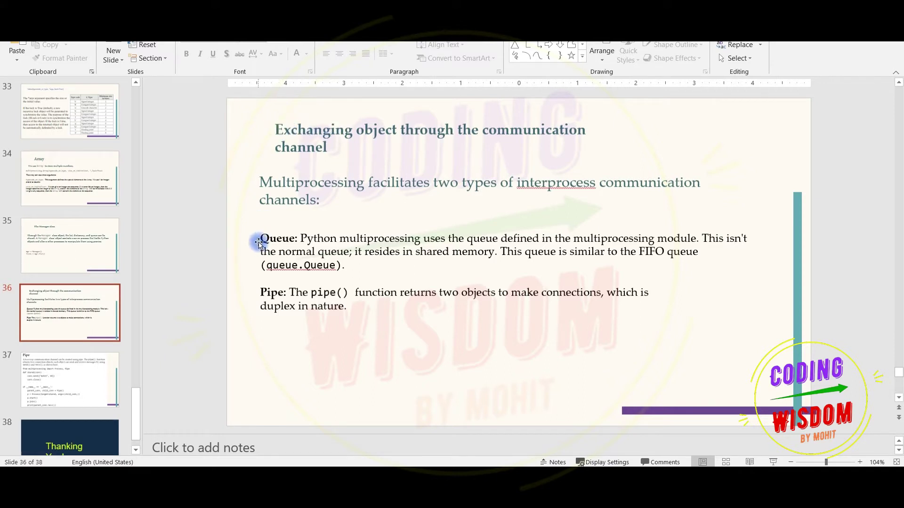
# Highlight Queue, Pipe and 'duplex in nature' on the slide
pyautogui.moveTo(260, 237); pyautogui.dragTo(292, 238)
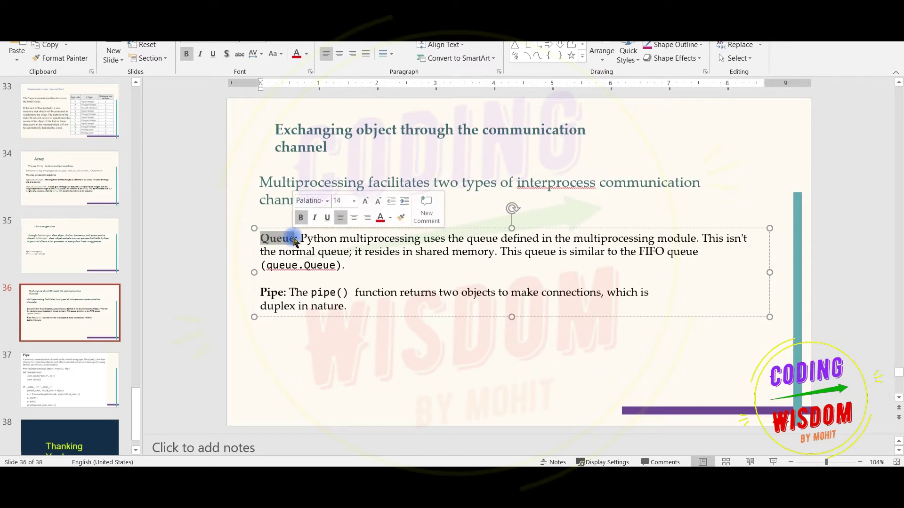
pyautogui.moveTo(284, 293)
pyautogui.mouseDown()
pyautogui.moveTo(262, 293)
pyautogui.moveTo(601, 293)
pyautogui.mouseUp()
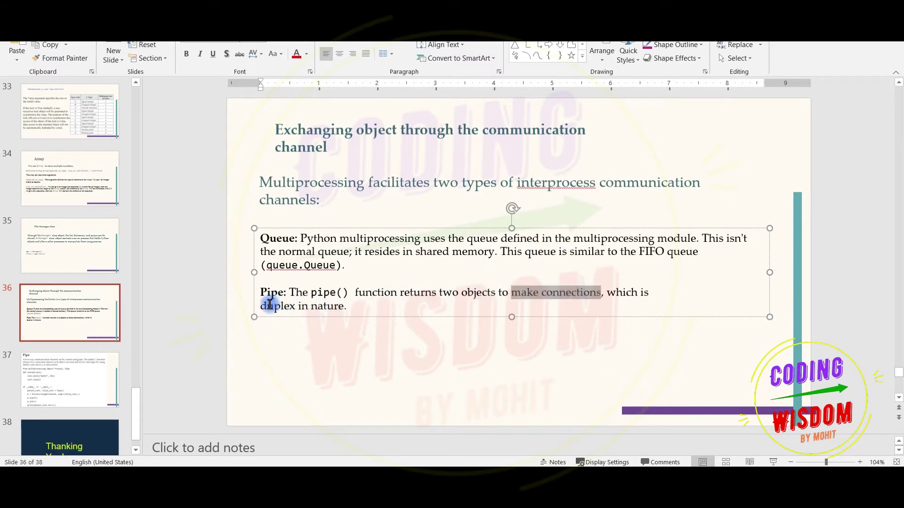
pyautogui.moveTo(262, 305); pyautogui.dragTo(338, 307)
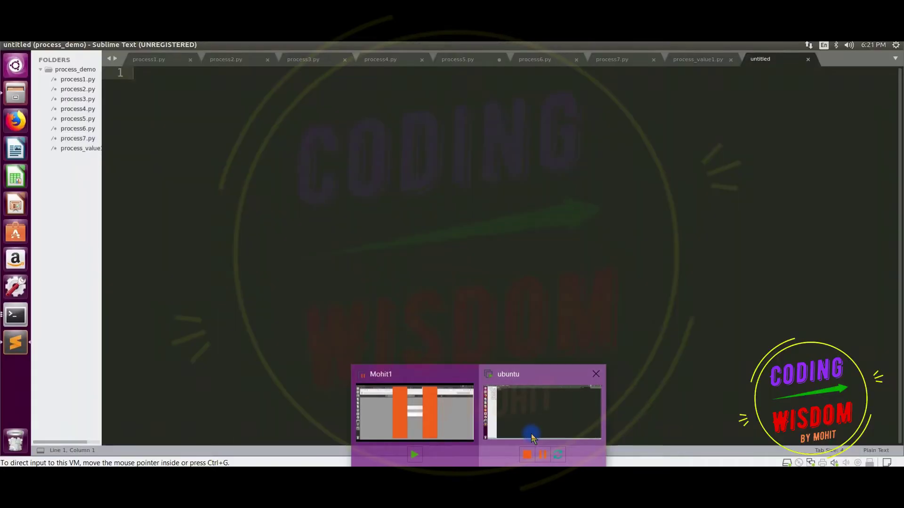
# On the Ubuntu VM, save the untitled file as process_pipe1.py in process_demo
pyautogui.click(542, 417)
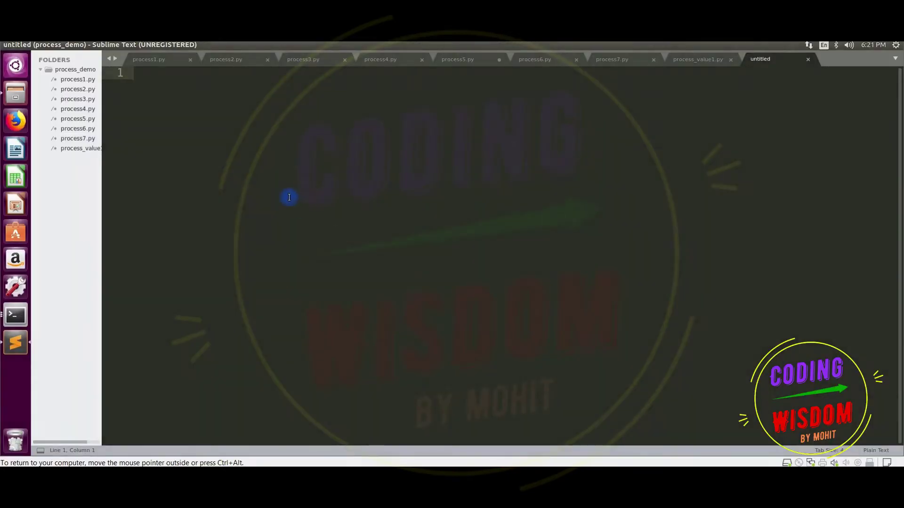
pyautogui.hotkey('ctrl', 's')
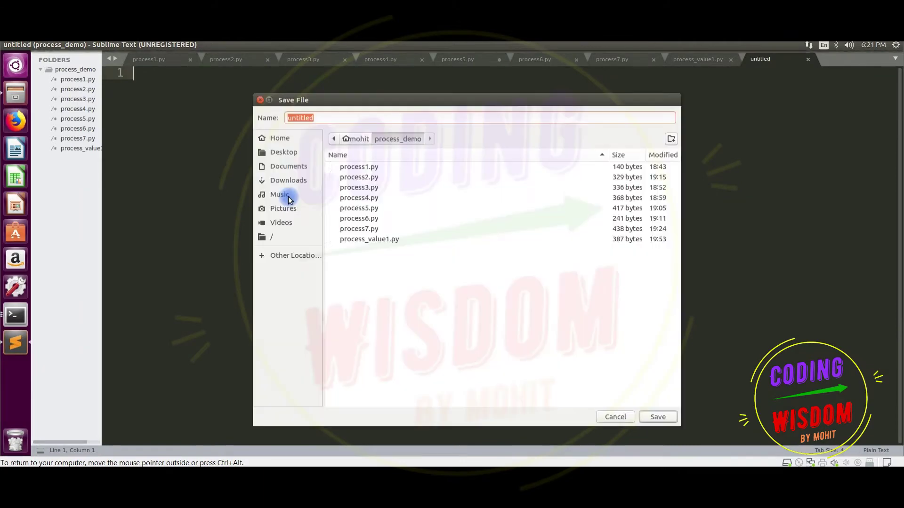
pyautogui.write('proces')
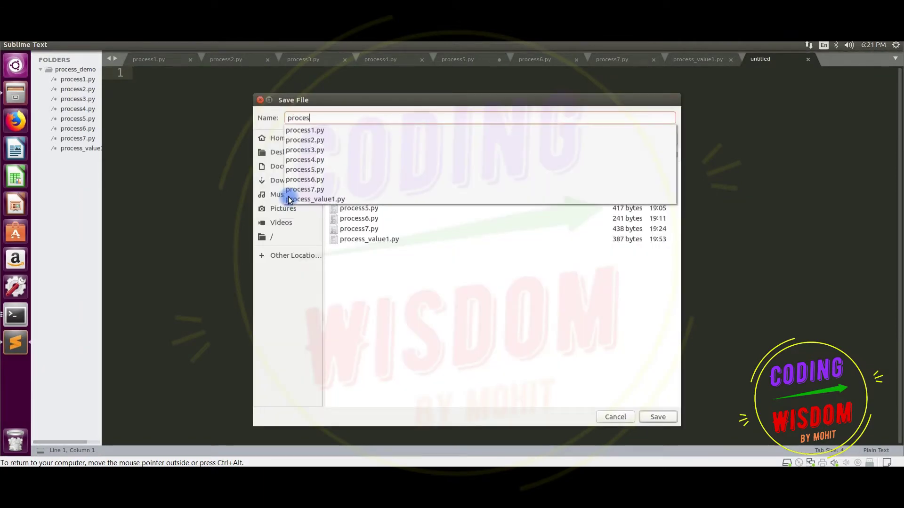
pyautogui.write('s_pip1')
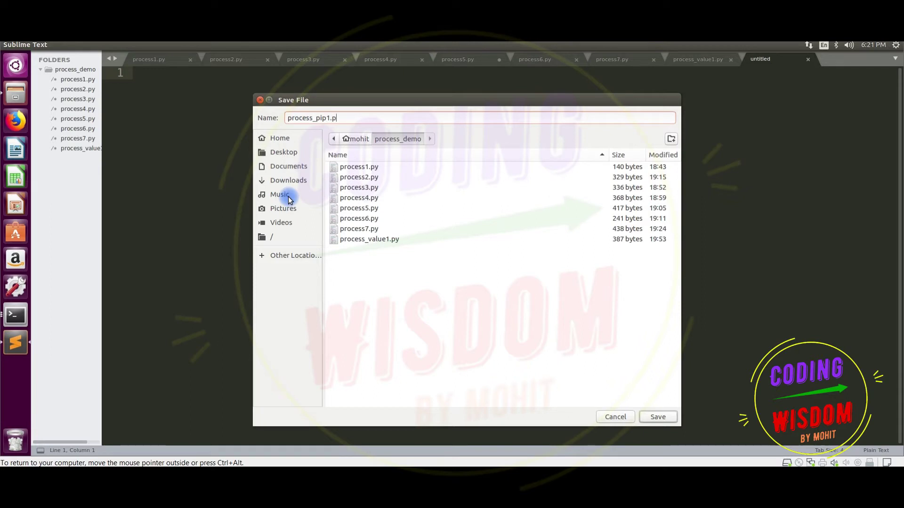
pyautogui.press('BackSpace')
pyautogui.write('e.')
pyautogui.write('1.p')
pyautogui.write('y')
pyautogui.press('Return')
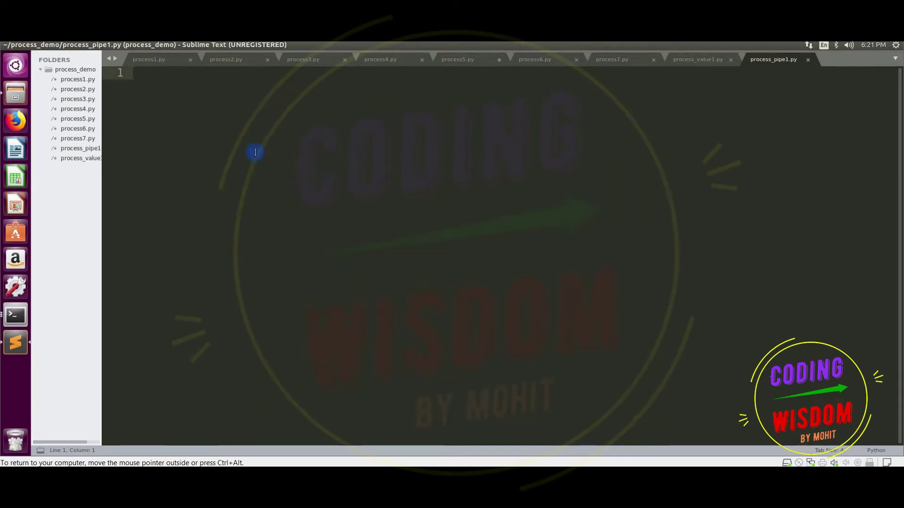
pyautogui.write('fro')
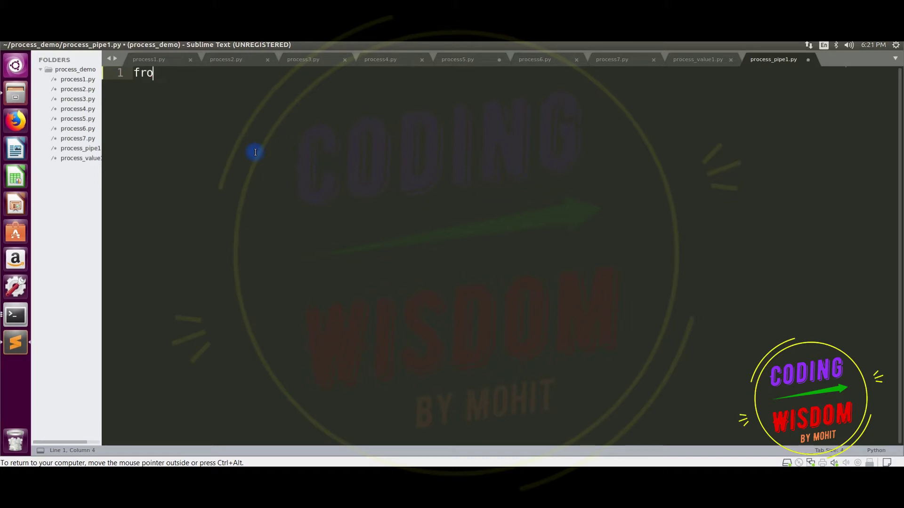
pyautogui.write('m multip')
pyautogui.write('rocessing ')
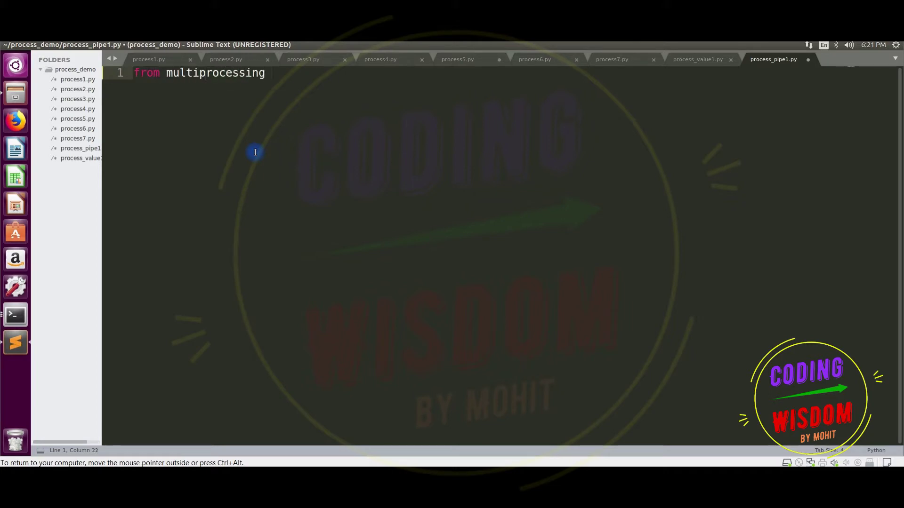
pyautogui.write('import p')
pyautogui.write('rocess')
# Write 'from multiprocessing import Process, Pipe' and 'def shared(conn):' with blank lines below
pyautogui.press('BackSpace')
pyautogui.press('BackSpace')
pyautogui.press('BackSpace')
pyautogui.press('BackSpace')
pyautogui.press('BackSpace')
pyautogui.press('BackSpace')
pyautogui.write('Process')
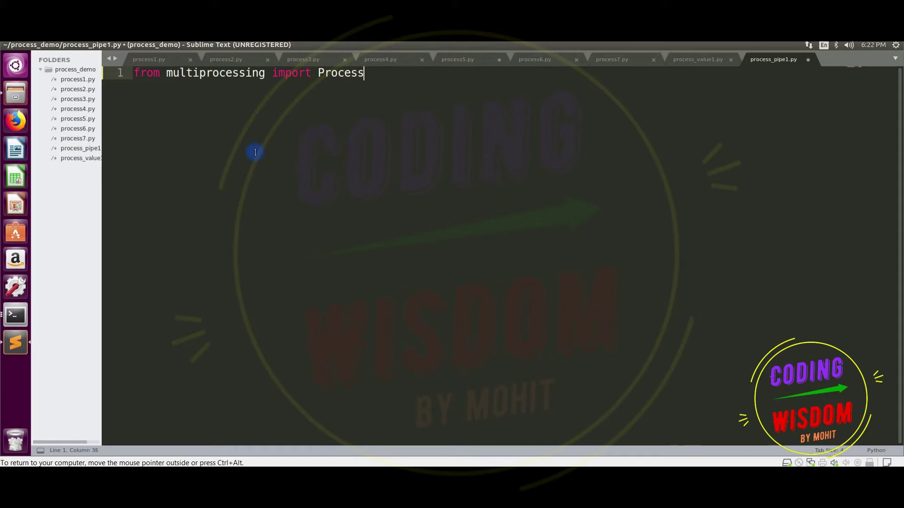
pyautogui.write(', Pipe')
pyautogui.press('Return')
pyautogui.press('Return')
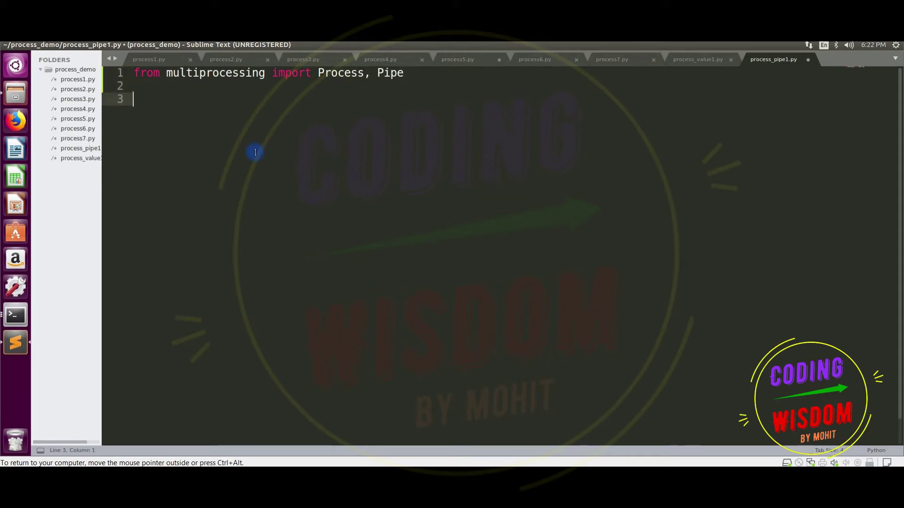
pyautogui.write('def share')
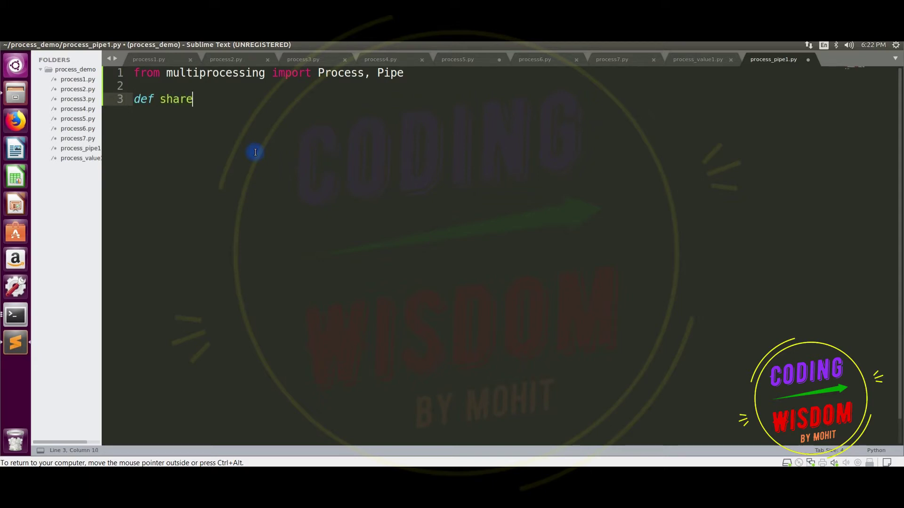
pyautogui.write('d()')
pyautogui.press('Left')
pyautogui.write('conn')
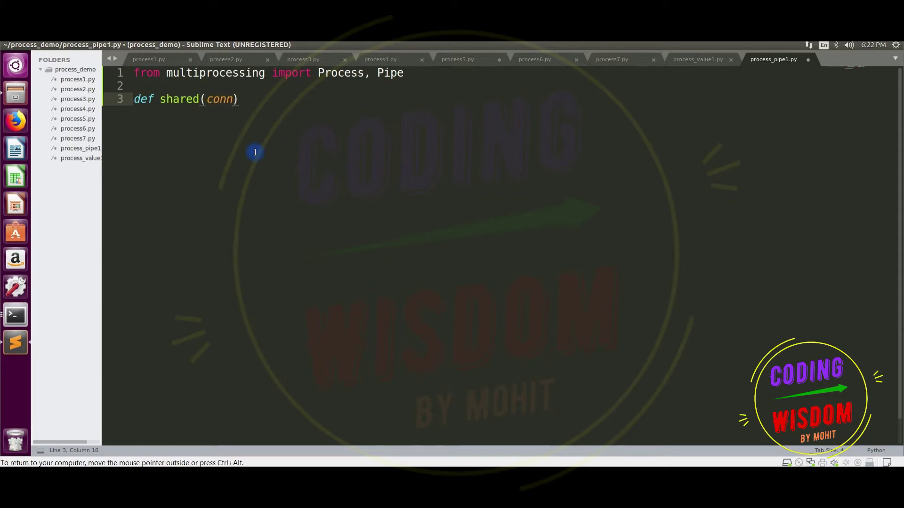
pyautogui.write(':')
pyautogui.press('Return')
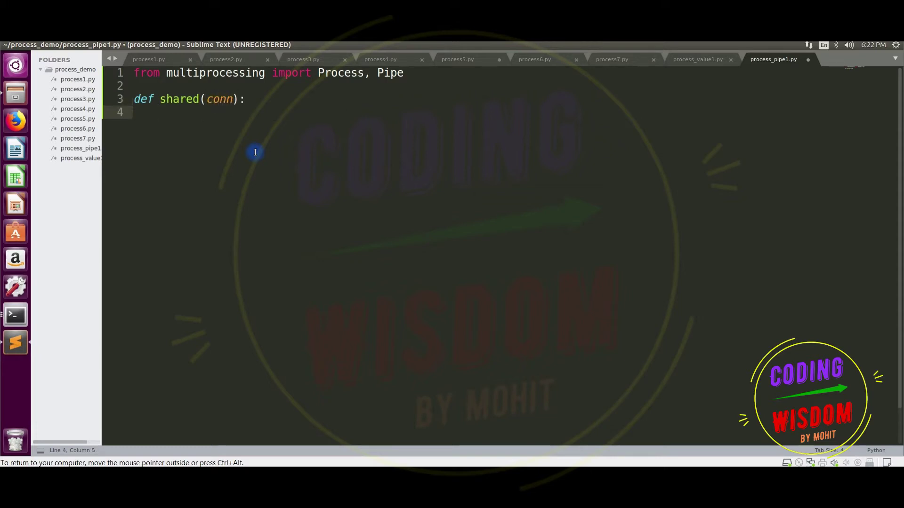
pyautogui.press('Return')
pyautogui.press('Return')
pyautogui.press('BackSpace')
pyautogui.press('Return')
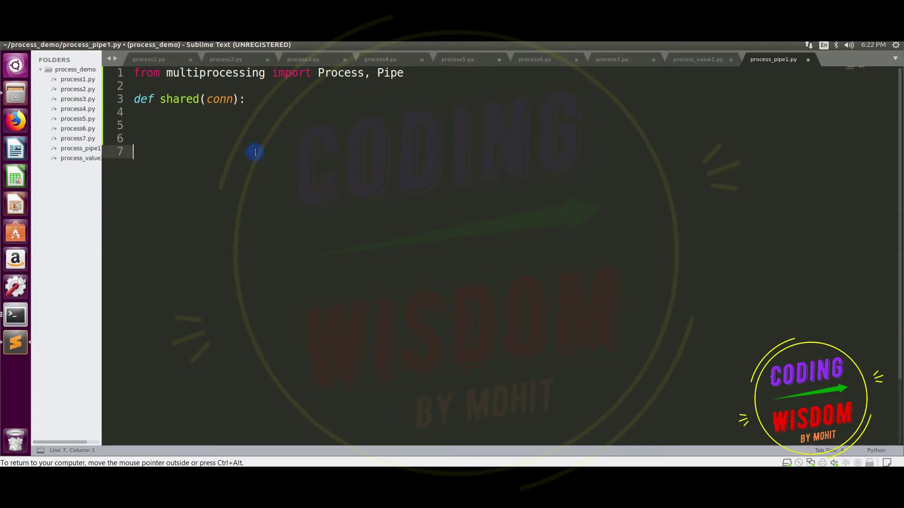
pyautogui.write('p,')
pyautogui.press('BackSpace')
pyautogui.press('BackSpace')
pyautogui.write('pip(')
pyautogui.write(')')
# Write parent,child=pipe() on line 7, fixing typos, and add a blank line below
pyautogui.press('Left')
pyautogui.write('e')
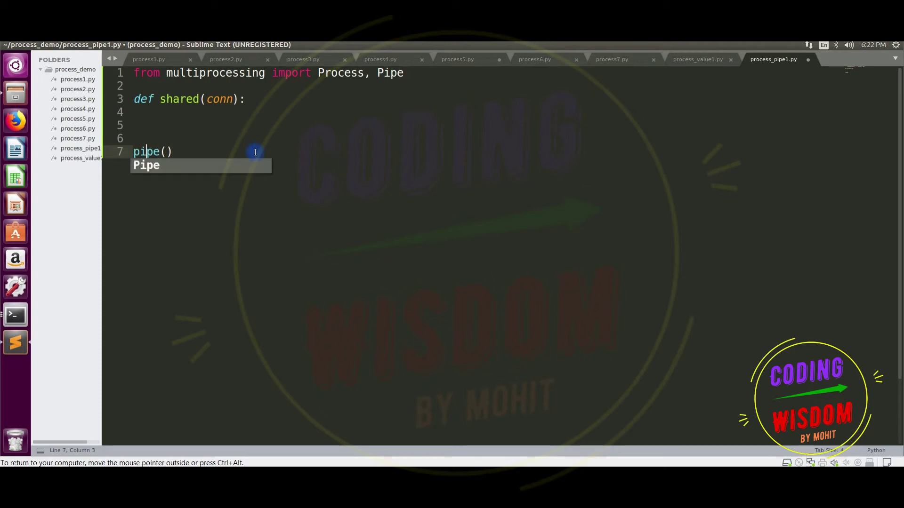
pyautogui.press('Left')
pyautogui.press('Left')
pyautogui.write('=')
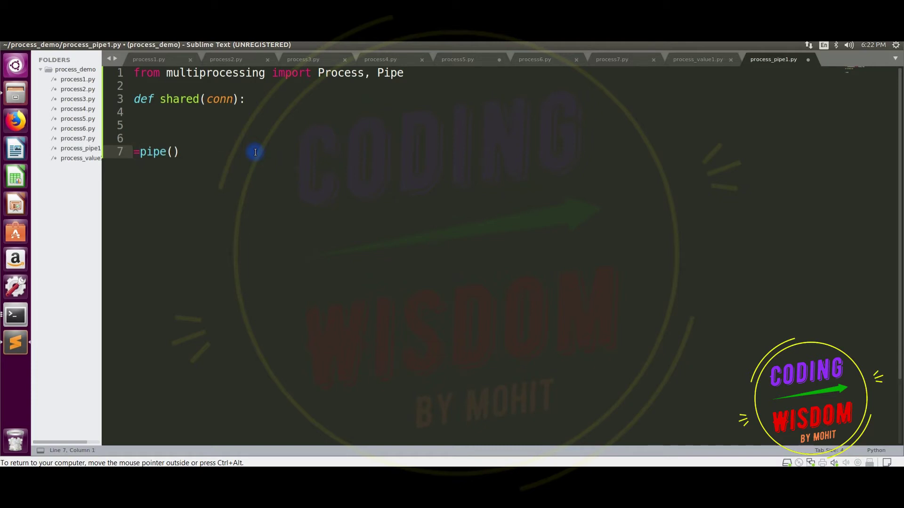
pyautogui.write('p')
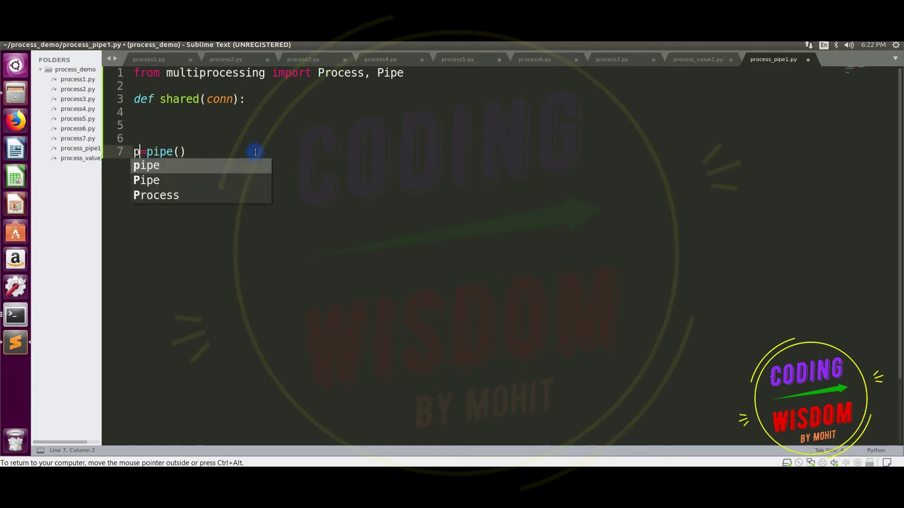
pyautogui.write(',c')
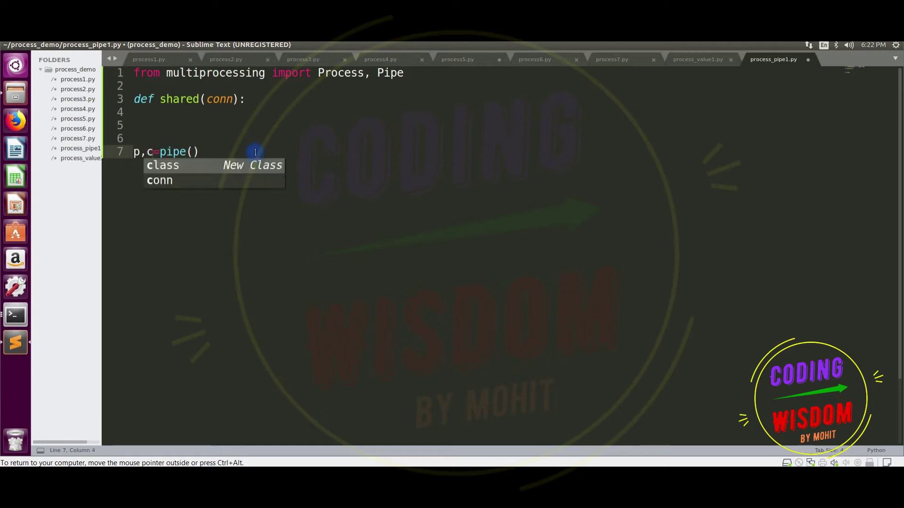
pyautogui.press('Left')
pyautogui.press('Left')
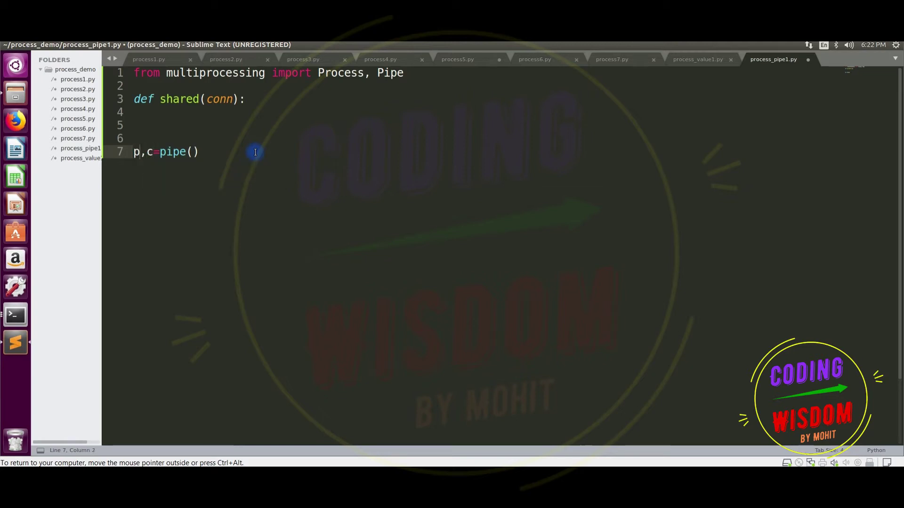
pyautogui.write('aa')
pyautogui.press('BackSpace')
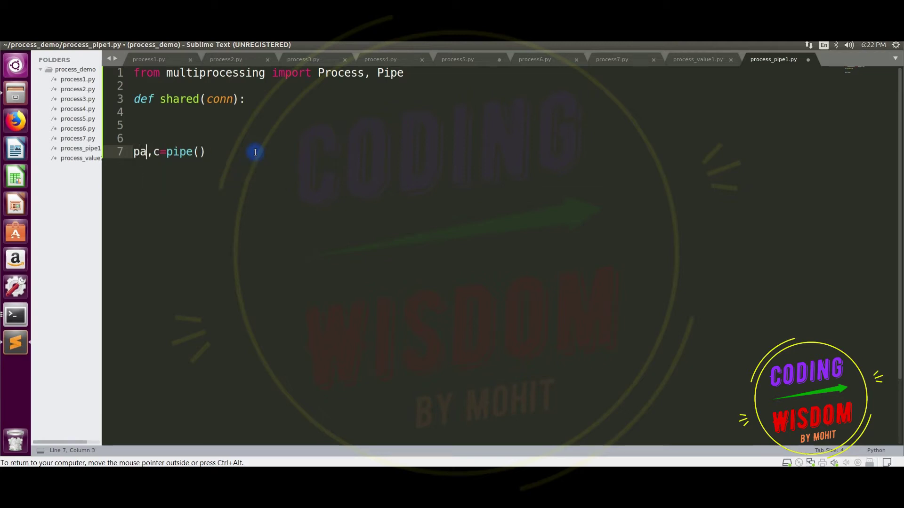
pyautogui.write('rent,c')
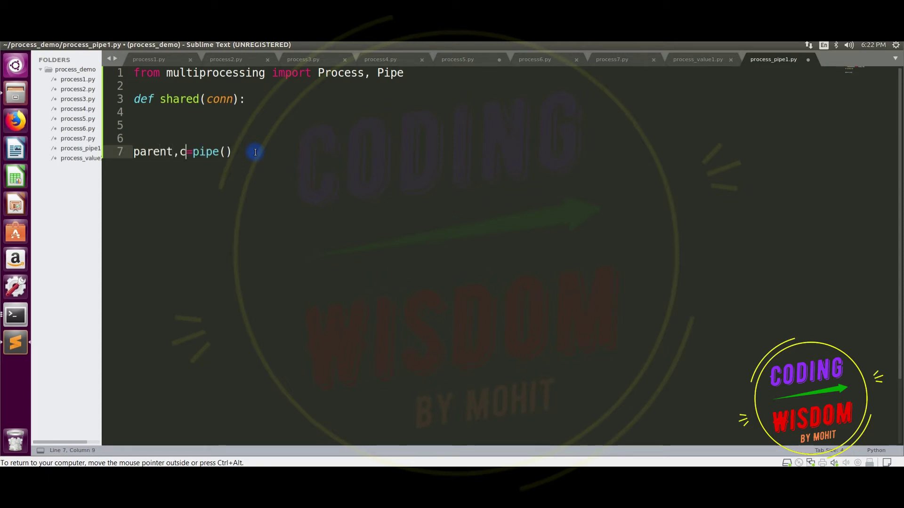
pyautogui.write('hild')
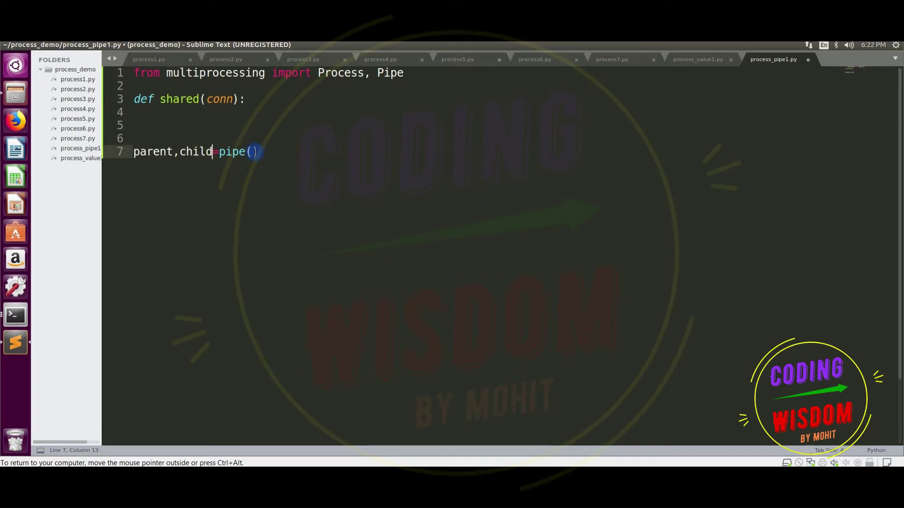
pyautogui.press('Right')
pyautogui.press('Right')
pyautogui.press('Right')
pyautogui.press('Right')
pyautogui.press('Right')
pyautogui.press('Return')
pyautogui.press('Return')
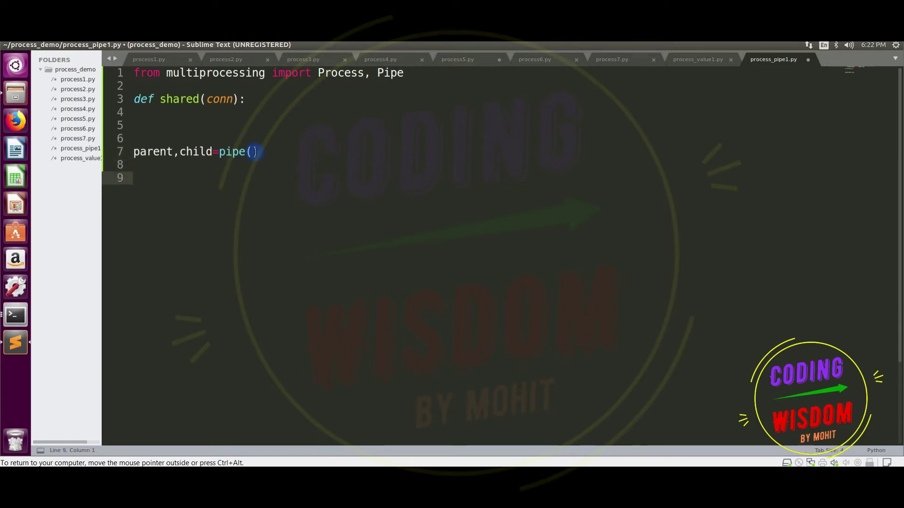
pyautogui.write('p = P')
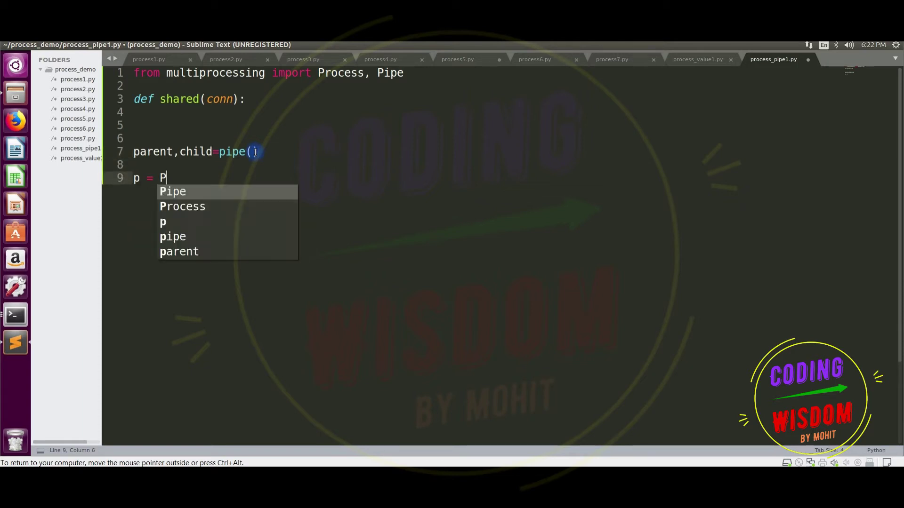
# Write p = Process(target=shared, args=(child,)) using autocomplete
pyautogui.press('Down')
pyautogui.press('Return')
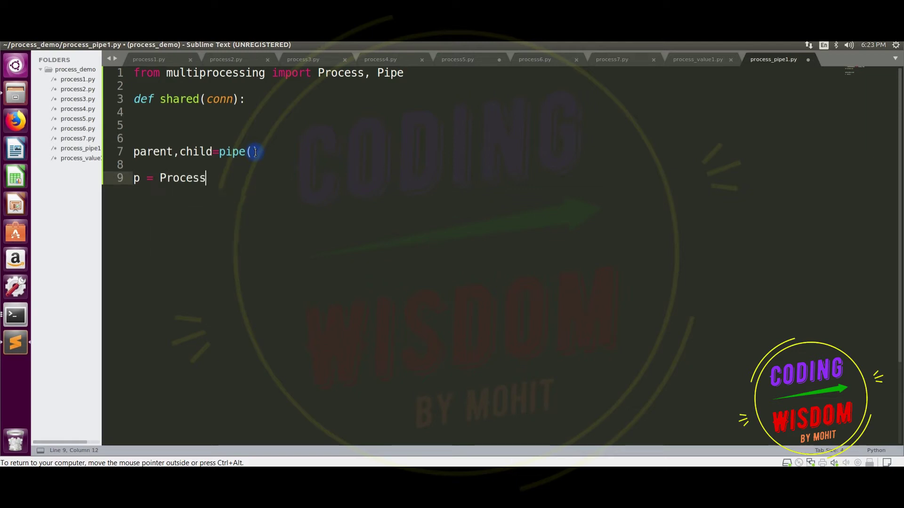
pyautogui.write('(ta')
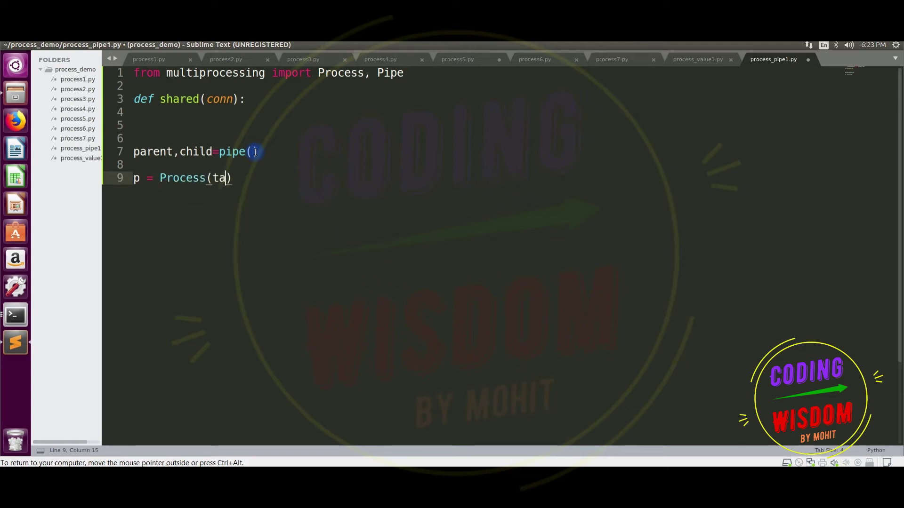
pyautogui.write('rget=sh')
pyautogui.press('Return')
pyautogui.write(',')
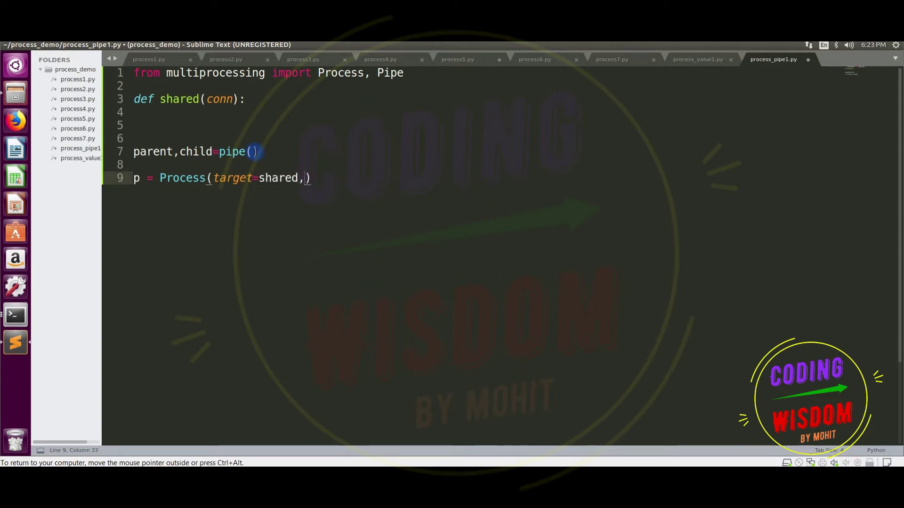
pyautogui.write(' args')
pyautogui.write('=()')
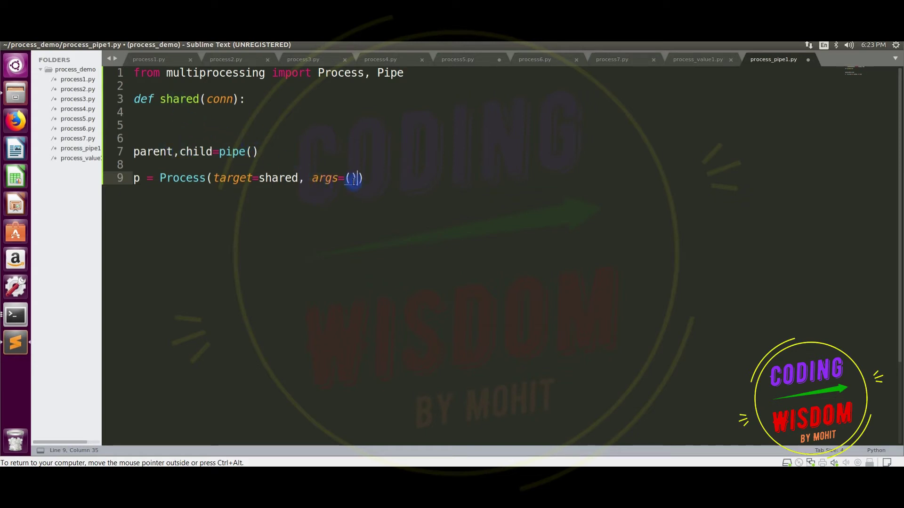
pyautogui.press('BackSpace')
pyautogui.write('child')
pyautogui.write(',')
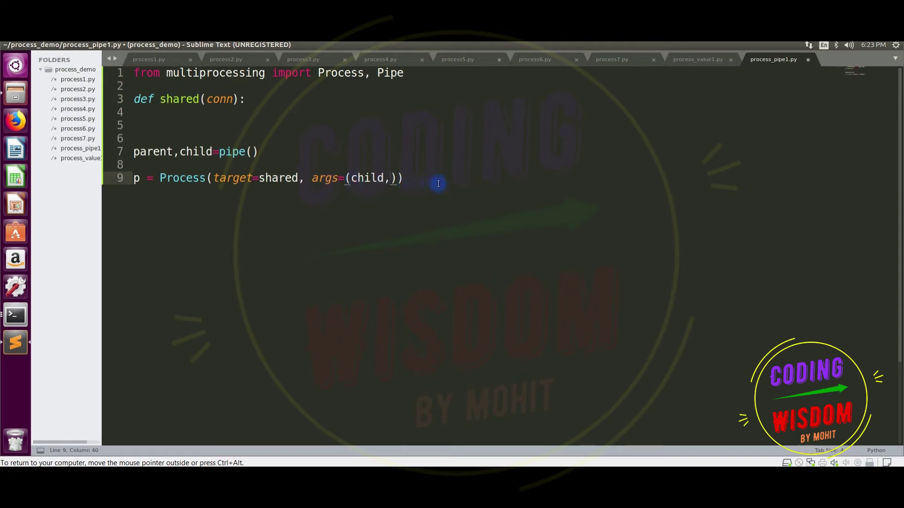
# Add p.start() and p.join() on the following lines, with blank lines after
pyautogui.press('End')
pyautogui.press('Return')
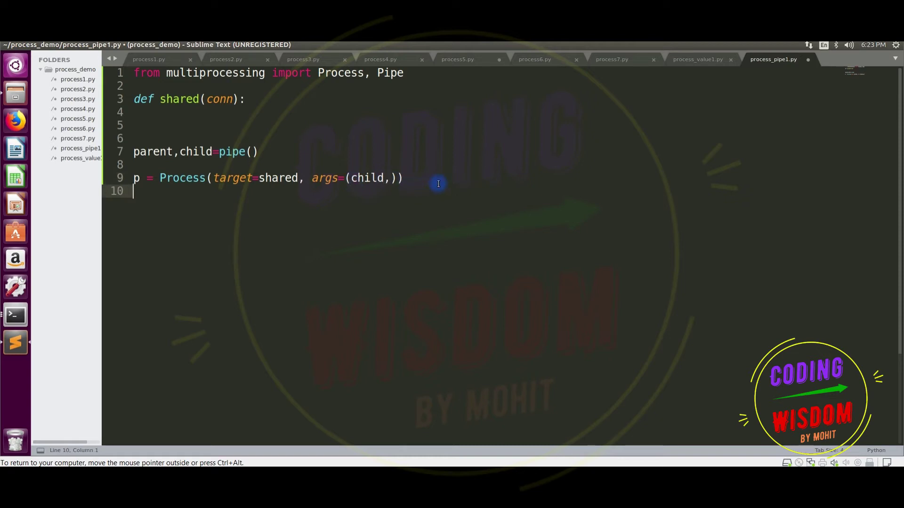
pyautogui.write('p.start')
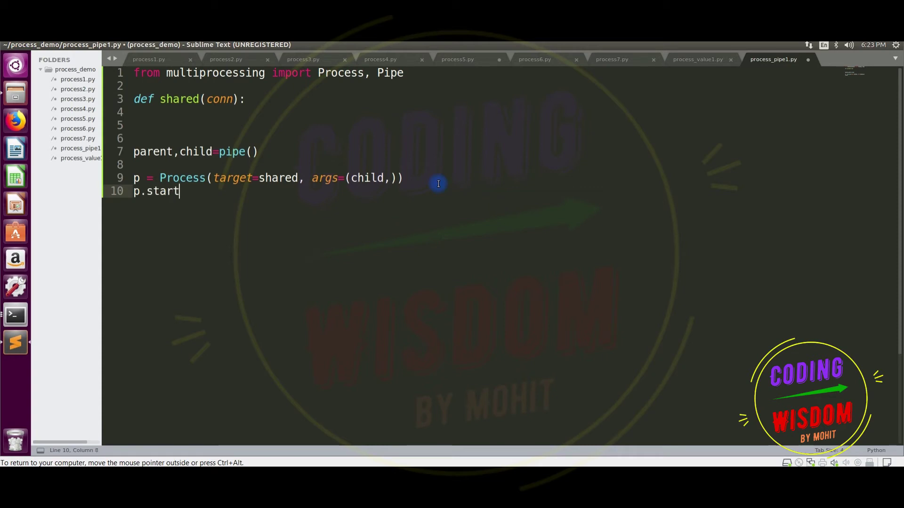
pyautogui.write('()')
pyautogui.press('Return')
pyautogui.write('p.')
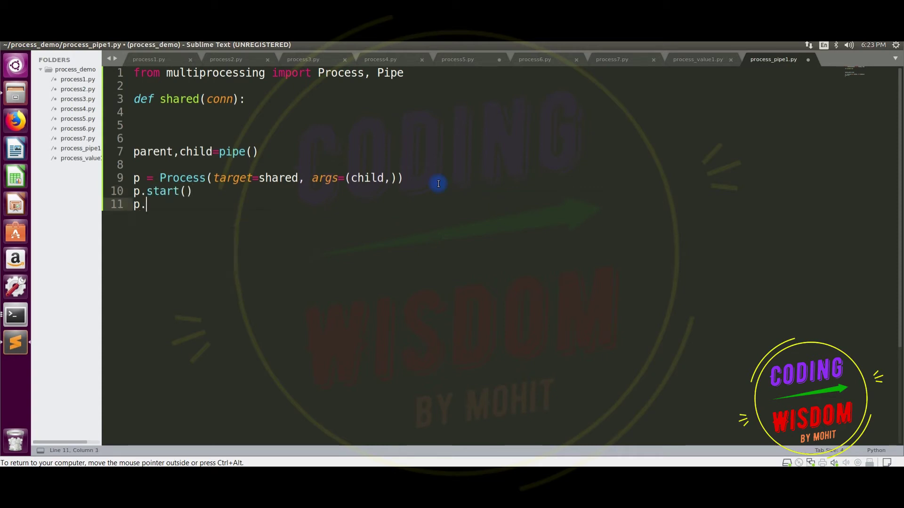
pyautogui.write('join()')
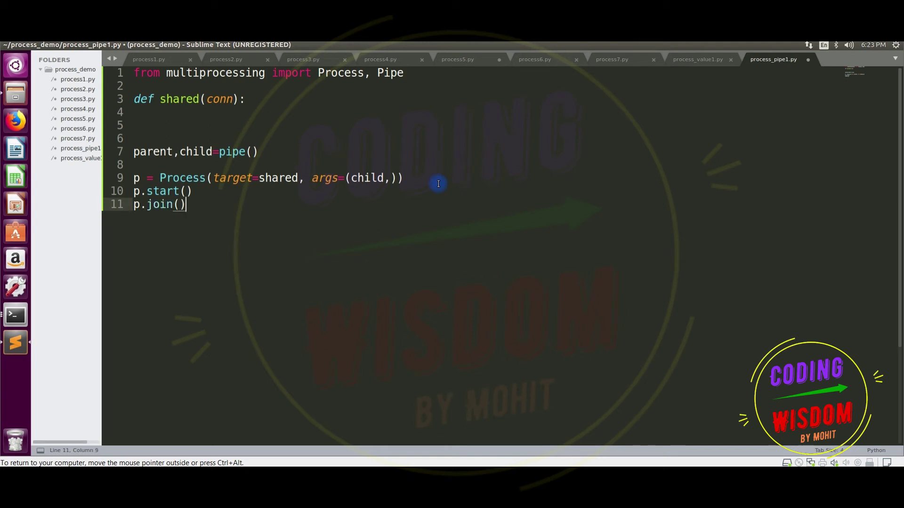
pyautogui.press('Return')
pyautogui.press('Return')
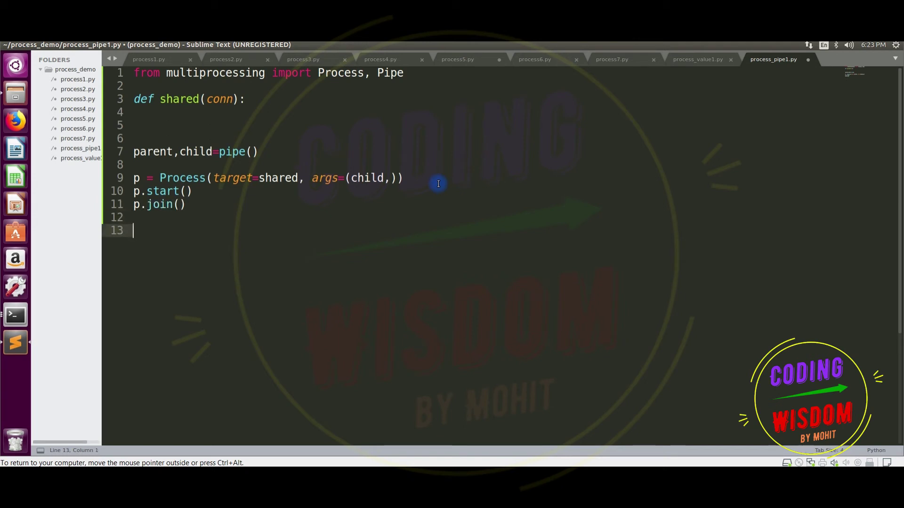
pyautogui.click(188, 117)
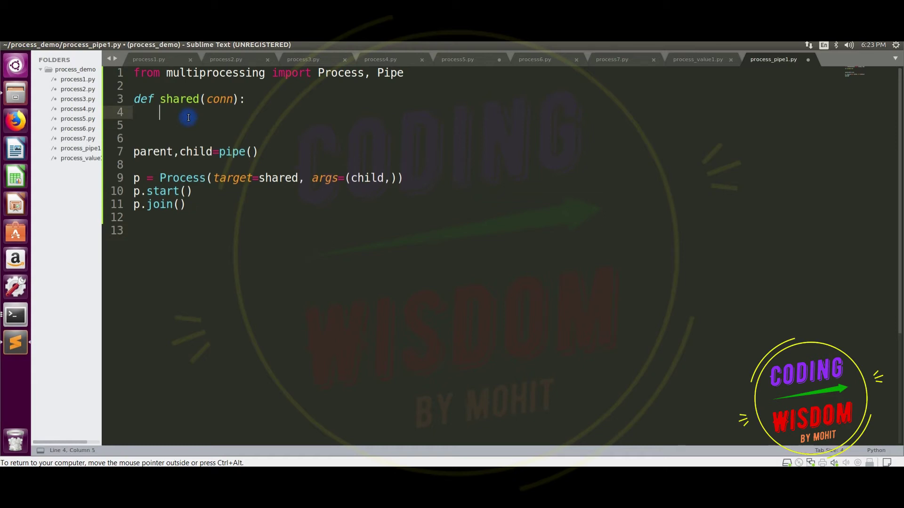
pyautogui.write('conn')
pyautogui.write('.sedn')
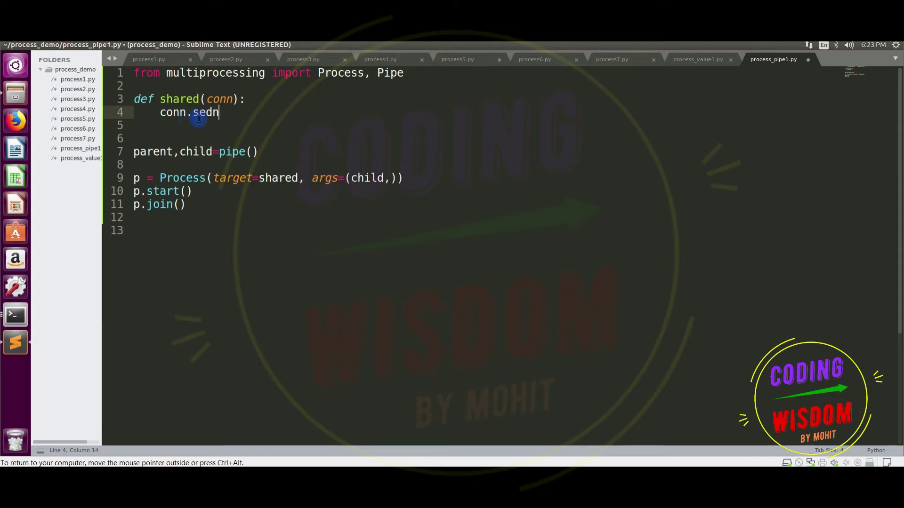
# Write conn.send in shared, fixing its spelling, while highlighting child, conn and send
pyautogui.moveTo(385, 179); pyautogui.dragTo(350, 178)
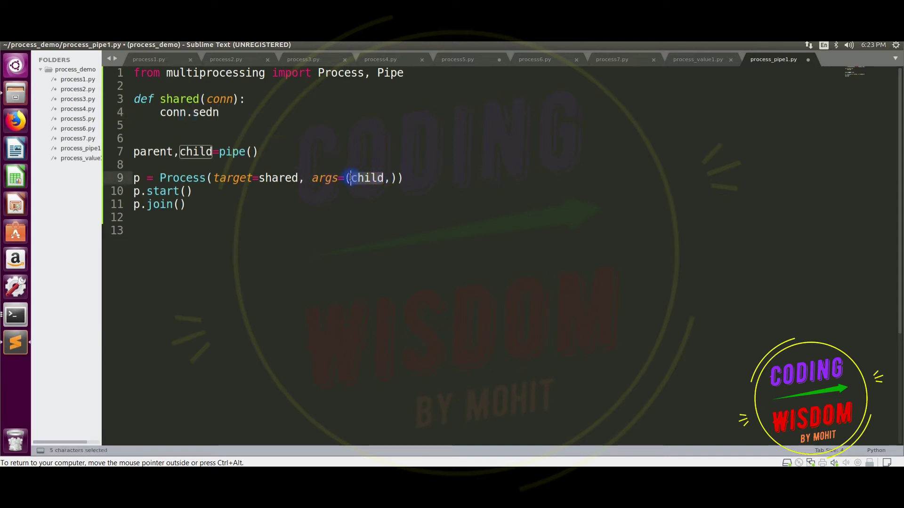
pyautogui.moveTo(233, 100); pyautogui.dragTo(207, 100)
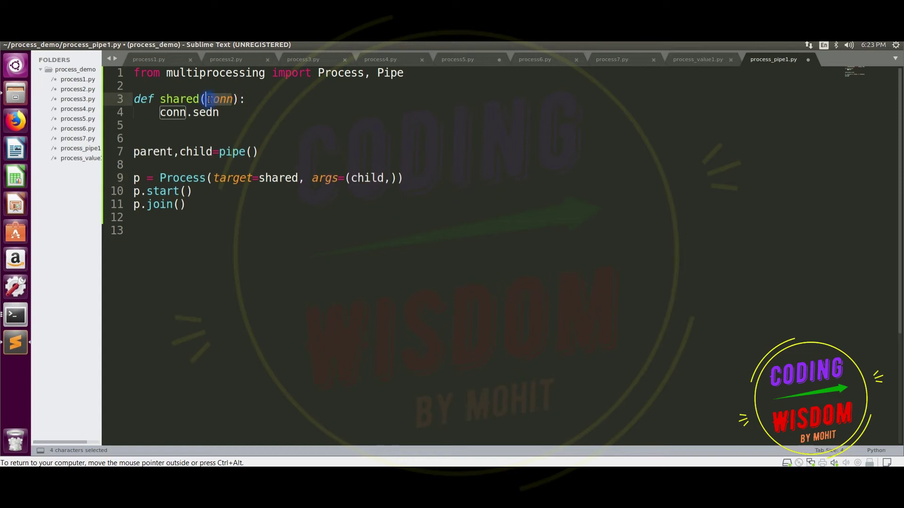
pyautogui.click(229, 114)
pyautogui.press('BackSpace')
pyautogui.press('BackSpace')
pyautogui.write('nd')
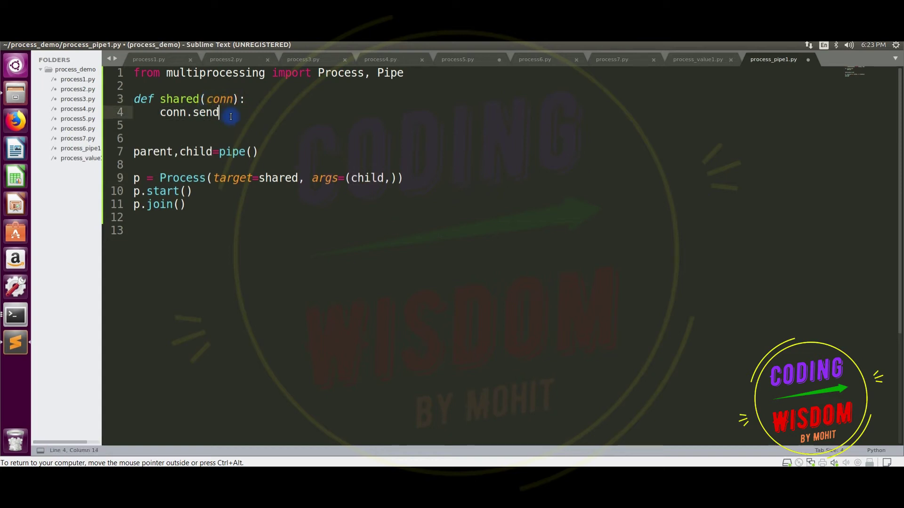
pyautogui.write('(')
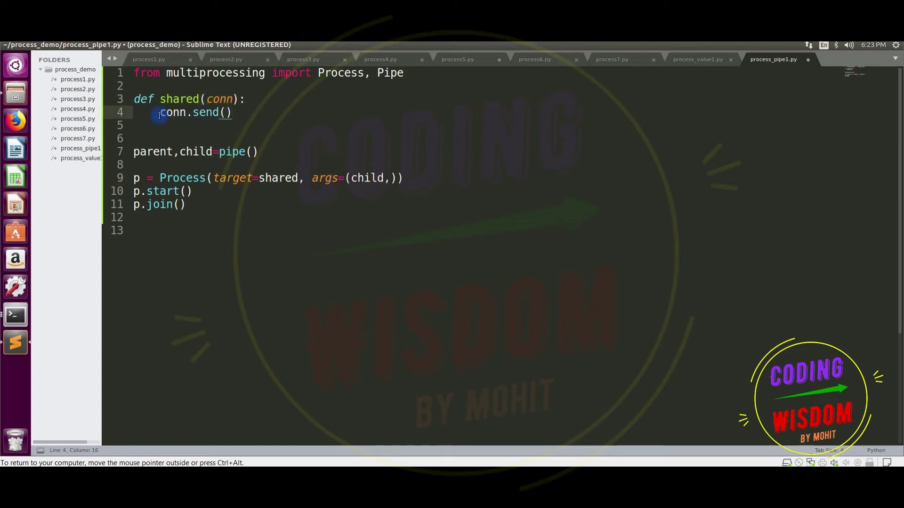
pyautogui.moveTo(161, 113); pyautogui.dragTo(185, 113)
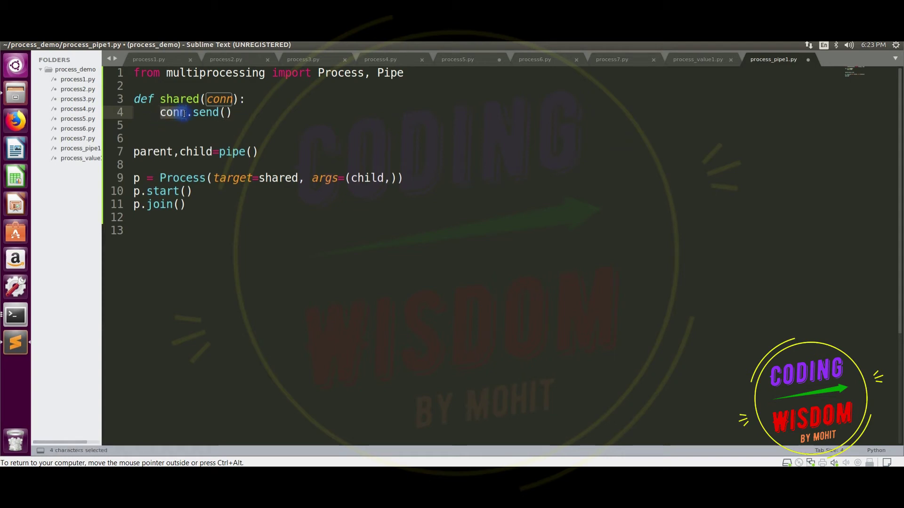
pyautogui.moveTo(188, 113); pyautogui.dragTo(219, 113)
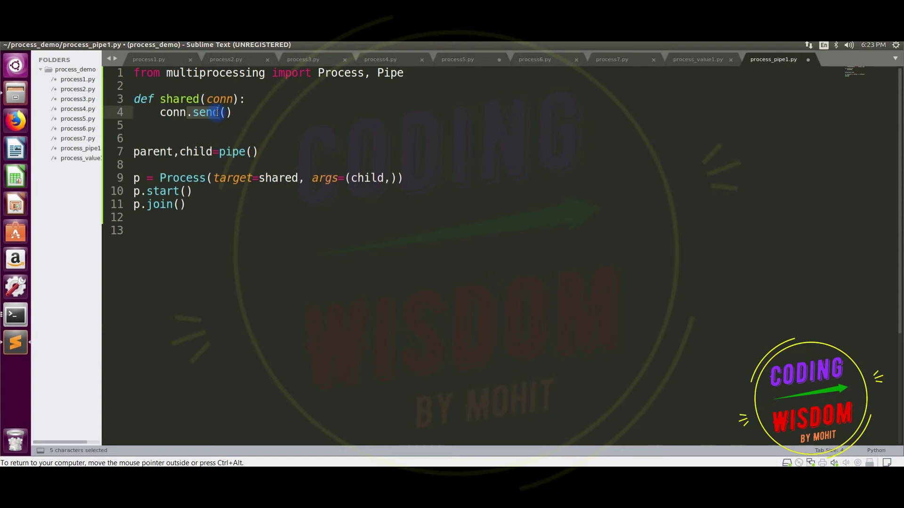
# Pass ["Mohit", 99] to send and add blank lines after p.join()
pyautogui.click(227, 113)
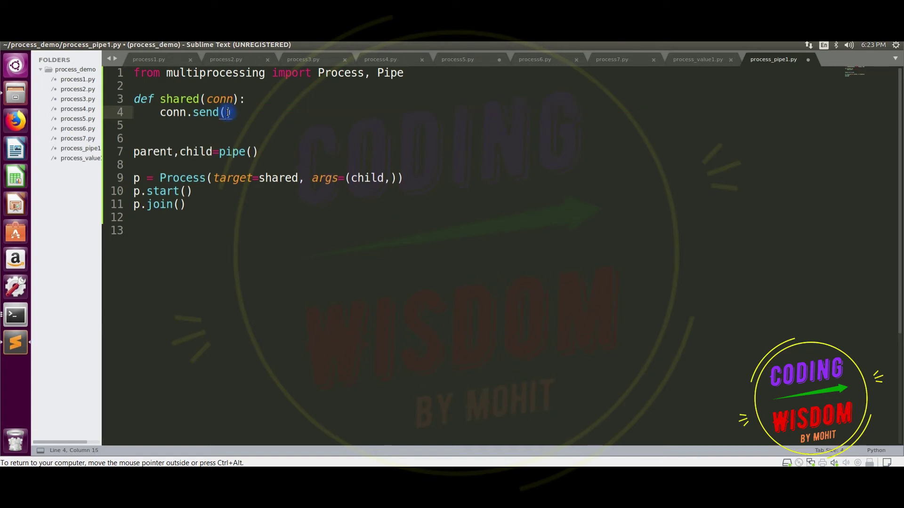
pyautogui.write('[]')
pyautogui.write('""')
pyautogui.write('Moh')
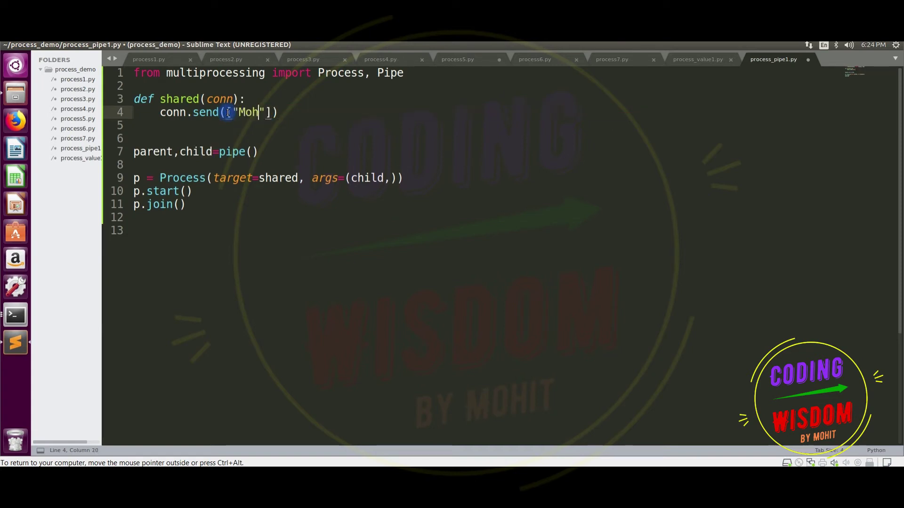
pyautogui.write('it')
pyautogui.write(', ')
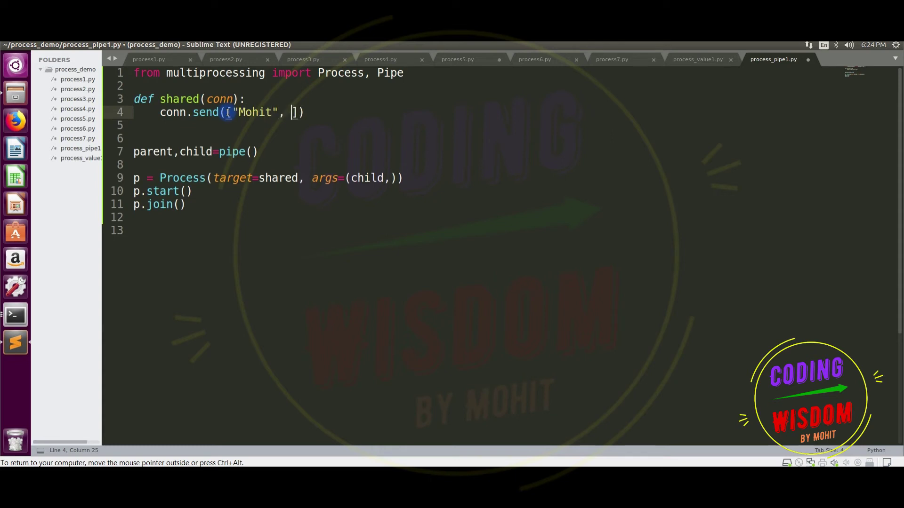
pyautogui.write('99')
pyautogui.press('Right')
pyautogui.press('Right')
pyautogui.press('Down')
pyautogui.press('Down')
pyautogui.press('Down')
pyautogui.press('Down')
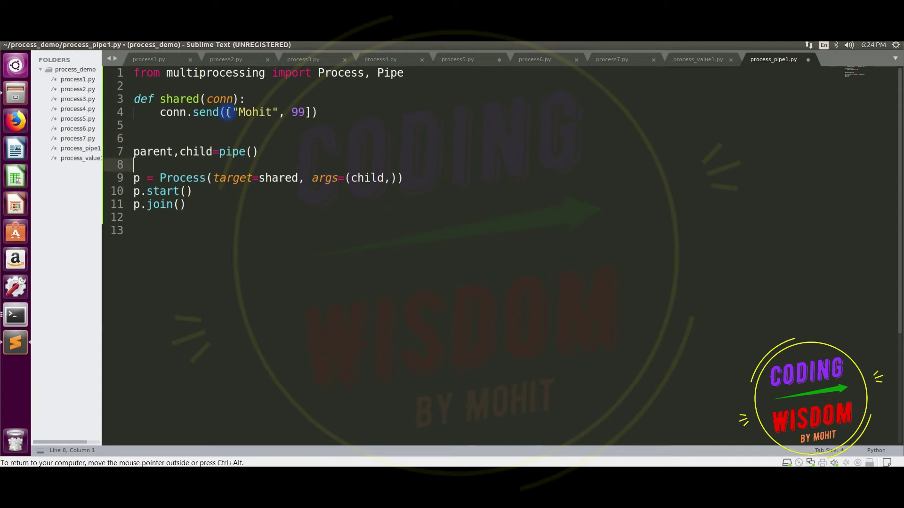
pyautogui.press('Down')
pyautogui.press('Down')
pyautogui.press('Down')
pyautogui.press('Return')
pyautogui.press('Return')
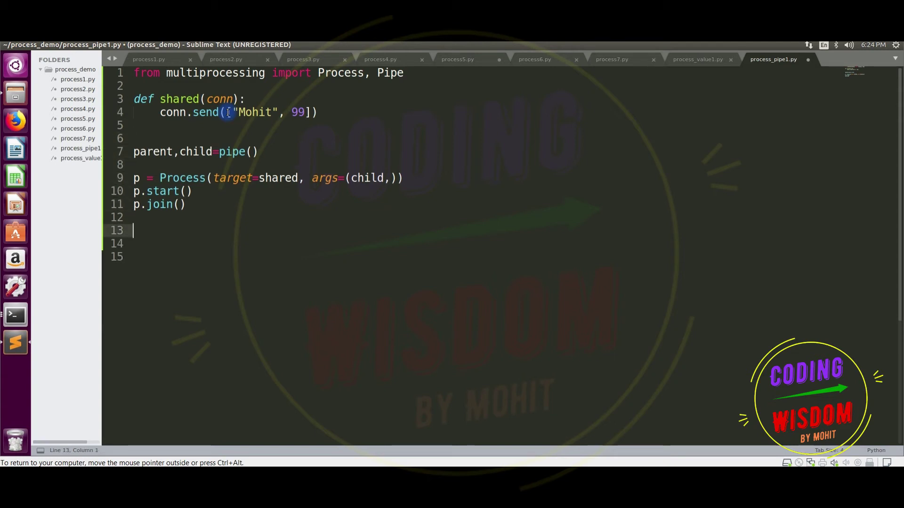
pyautogui.write('print ()')
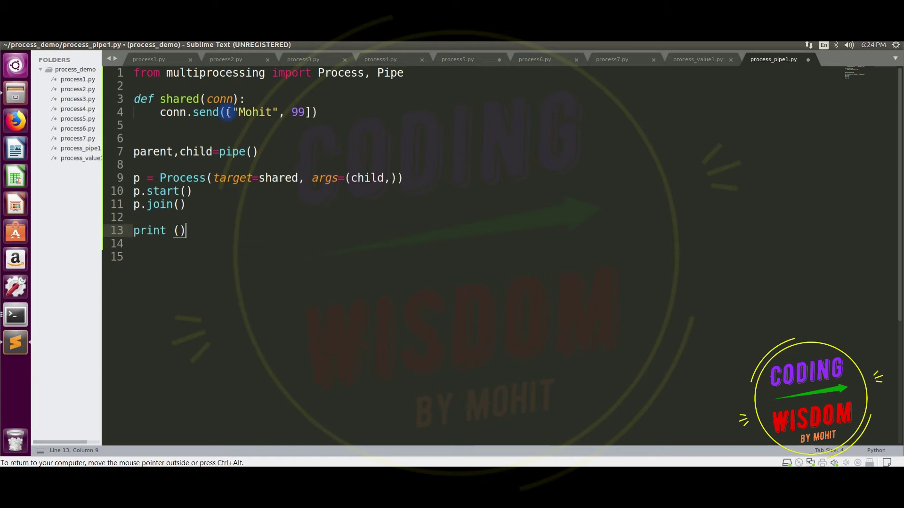
# Write print(parent.recv()) on line 13 and save process_pipe1.py
pyautogui.press('Left')
pyautogui.write('parent')
pyautogui.write('.')
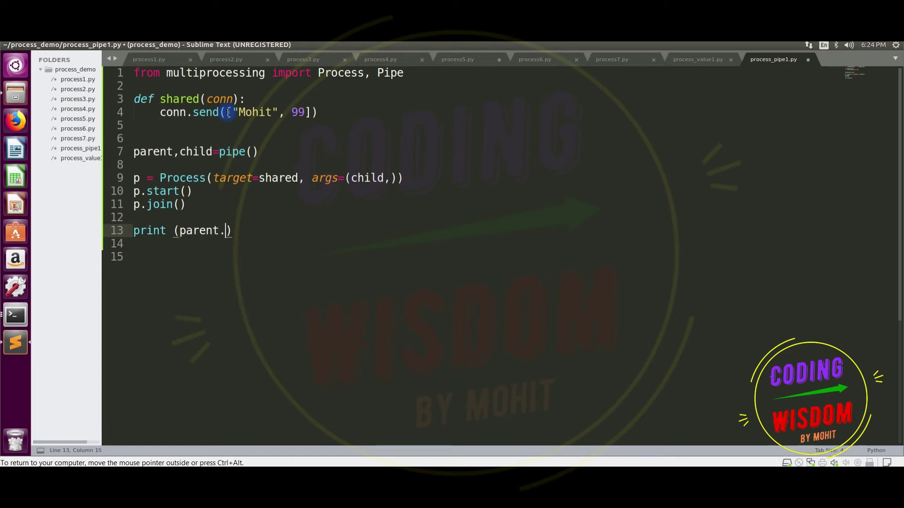
pyautogui.write('recv')
pyautogui.write('()')
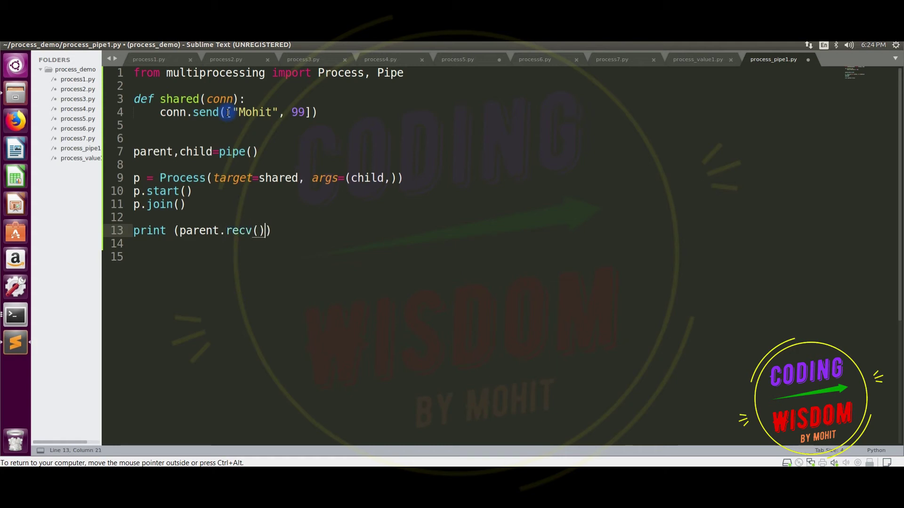
pyautogui.hotkey('ctrl', 's')
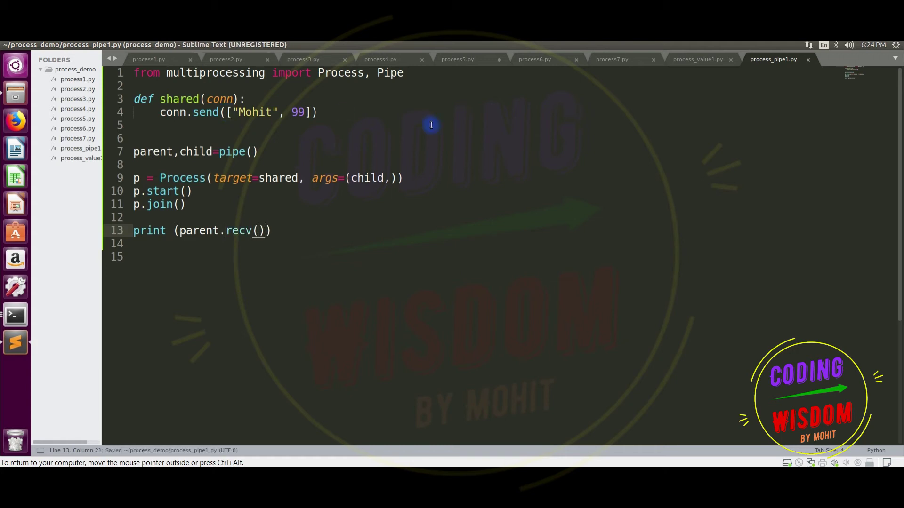
# In the terminal, exit an accidentally started Python 3 interactive session
pyautogui.click(16, 315)
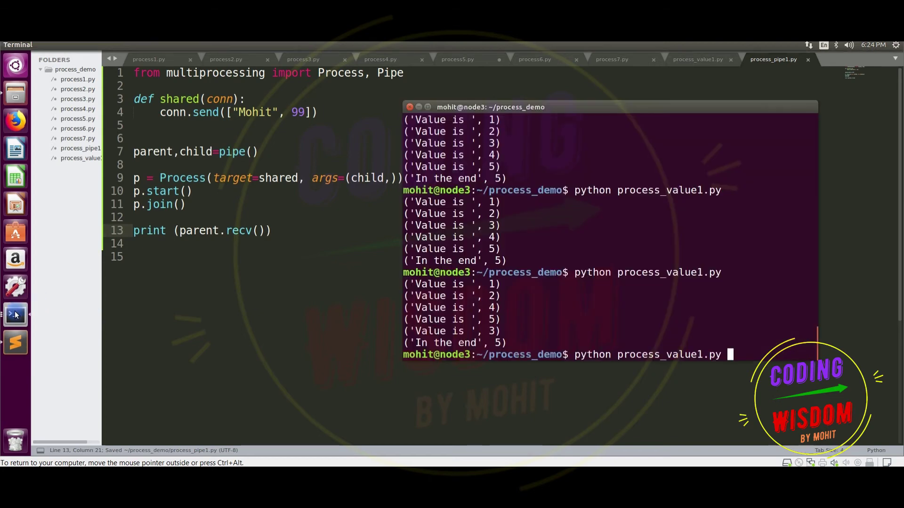
pyautogui.press('BackSpace')
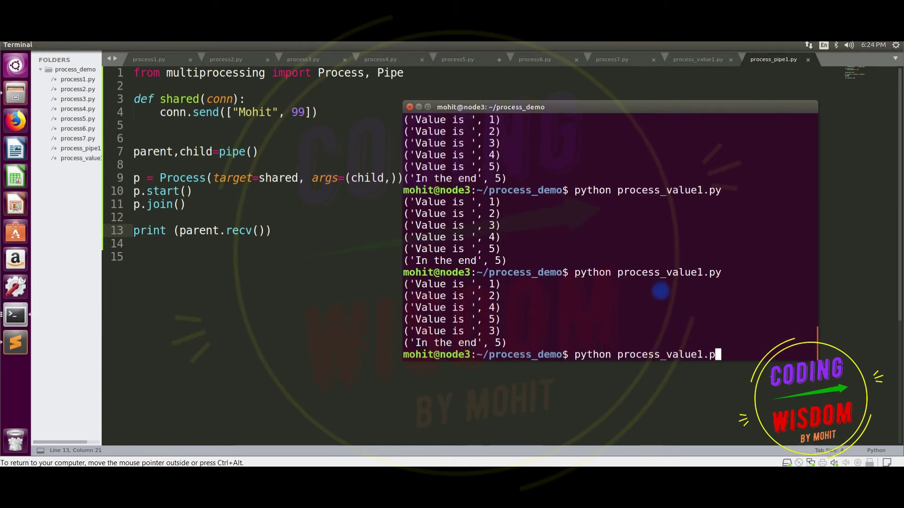
pyautogui.press('BackSpace')
pyautogui.press('BackSpace')
pyautogui.press('BackSpace')
pyautogui.press('BackSpace')
pyautogui.press('BackSpace')
pyautogui.press('BackSpace')
pyautogui.write('pyth')
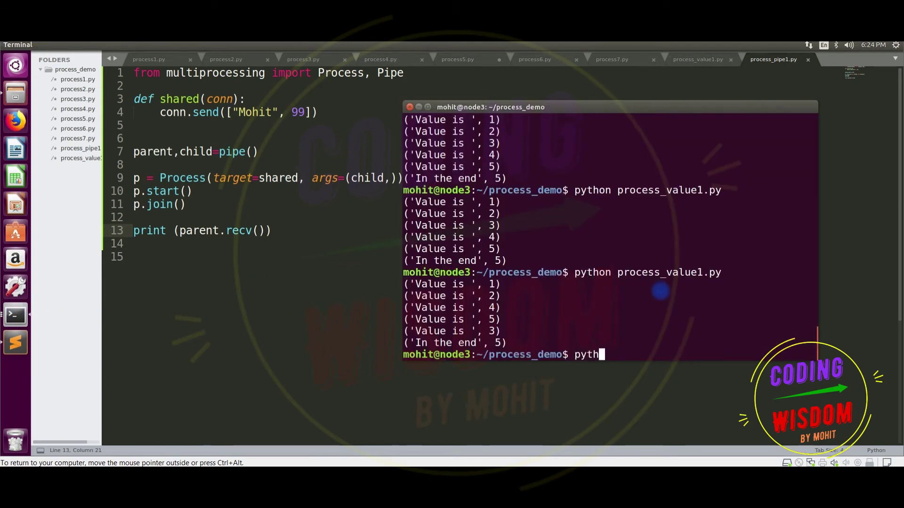
pyautogui.write('on p')
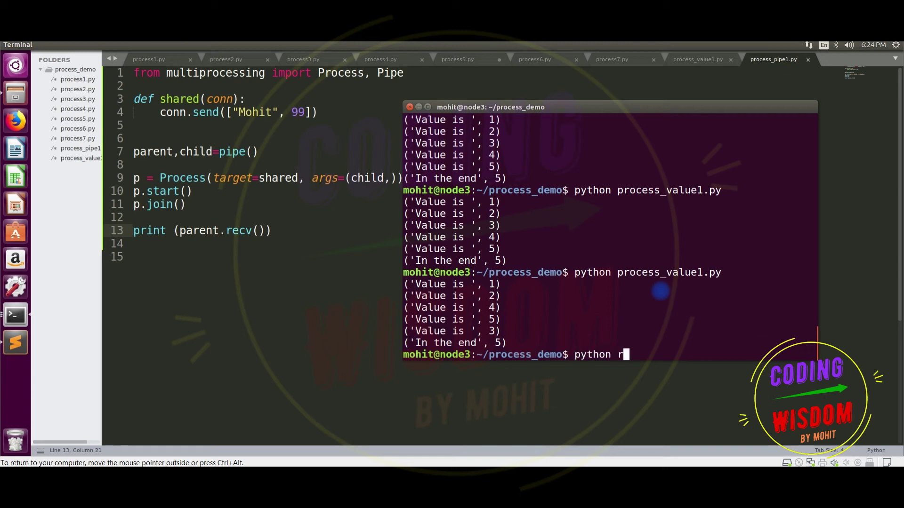
pyautogui.press('BackSpace')
pyautogui.press('BackSpace')
pyautogui.write('3')
pyautogui.press('BackSpace')
pyautogui.press('BackSpace')
pyautogui.write('3')
pyautogui.press('Return')
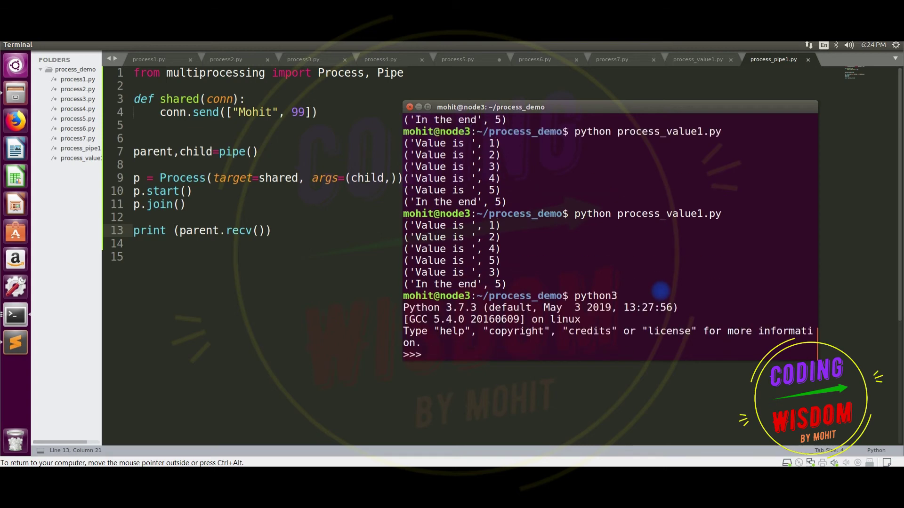
pyautogui.hotkey('ctrl', 'c')
pyautogui.press('Return')
pyautogui.press('Return')
pyautogui.hotkey('ctrl', 'z')
pyautogui.press('Return')
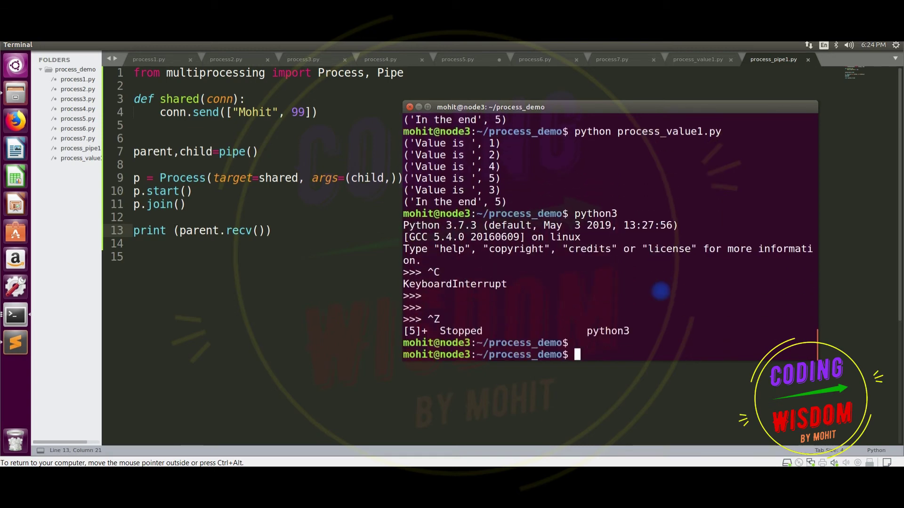
pyautogui.write('python pro')
# Run python3 process_pipe1.py, which raises a NameError for pipe
pyautogui.press('BackSpace')
pyautogui.press('BackSpace')
pyautogui.press('BackSpace')
pyautogui.press('BackSpace')
pyautogui.write('3 p')
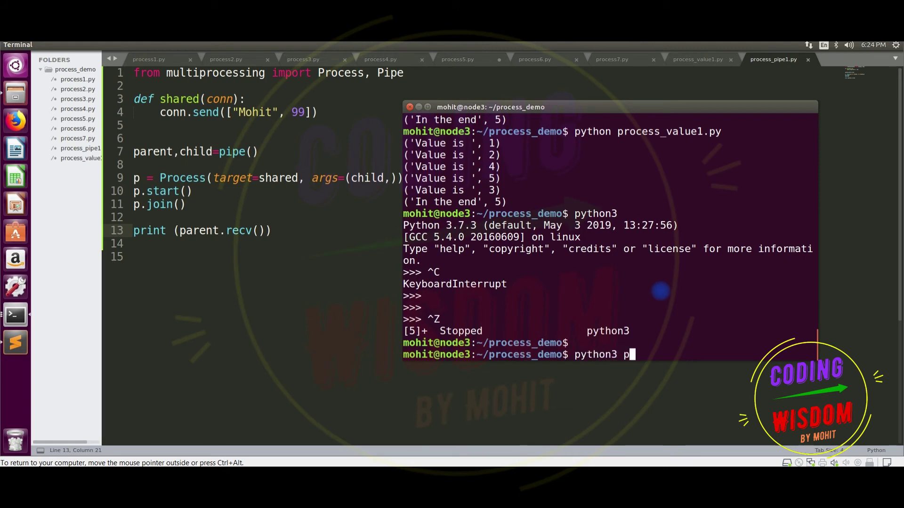
pyautogui.write('rocess')
pyautogui.write('_p')
pyautogui.press('Tab')
pyautogui.press('Return')
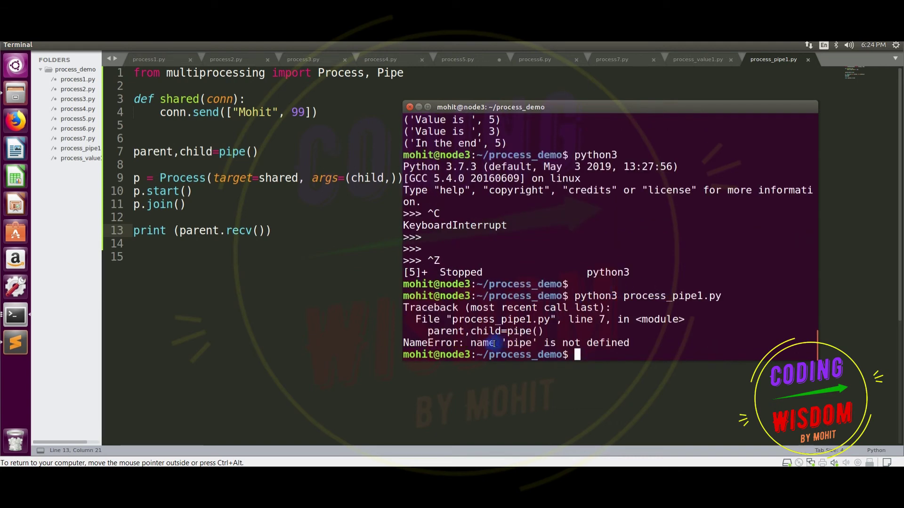
# Change pipe() to Pipe() on line 7 and save the script
pyautogui.click(272, 206)
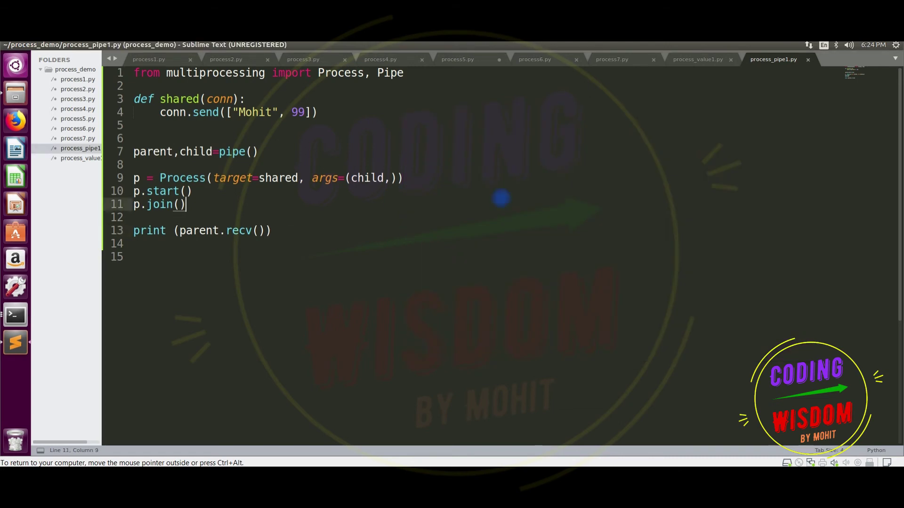
pyautogui.click(225, 152)
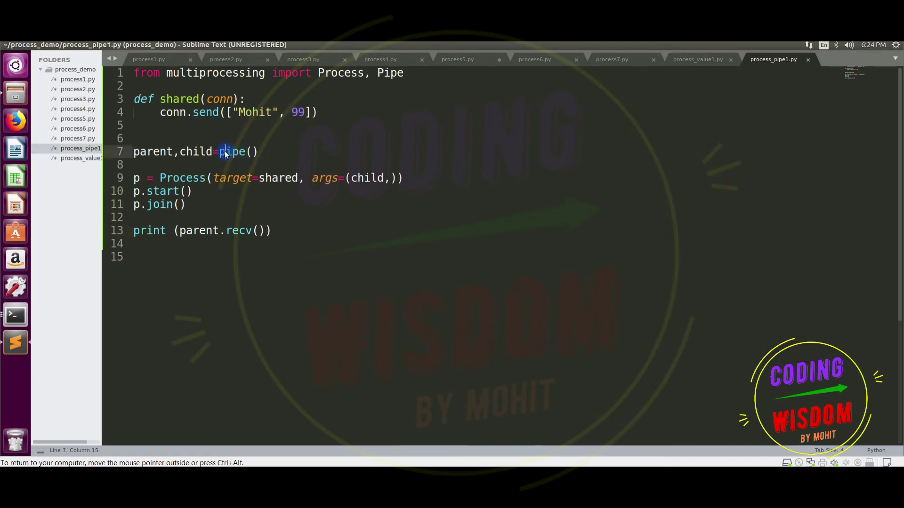
pyautogui.press('BackSpace')
pyautogui.write('P')
pyautogui.hotkey('ctrl', 's')
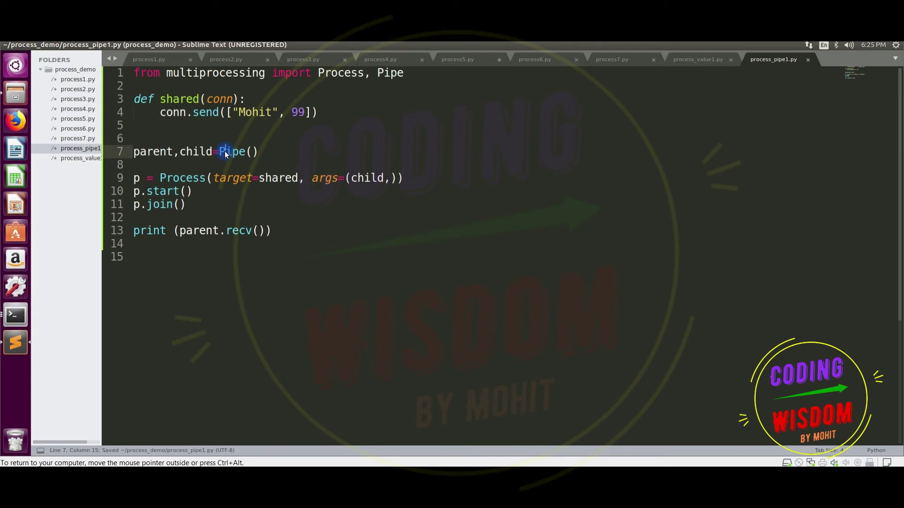
# Rerun python3 process_pipe1.py and highlight the printed ['Mohit', 99] and the send call
pyautogui.click(16, 316)
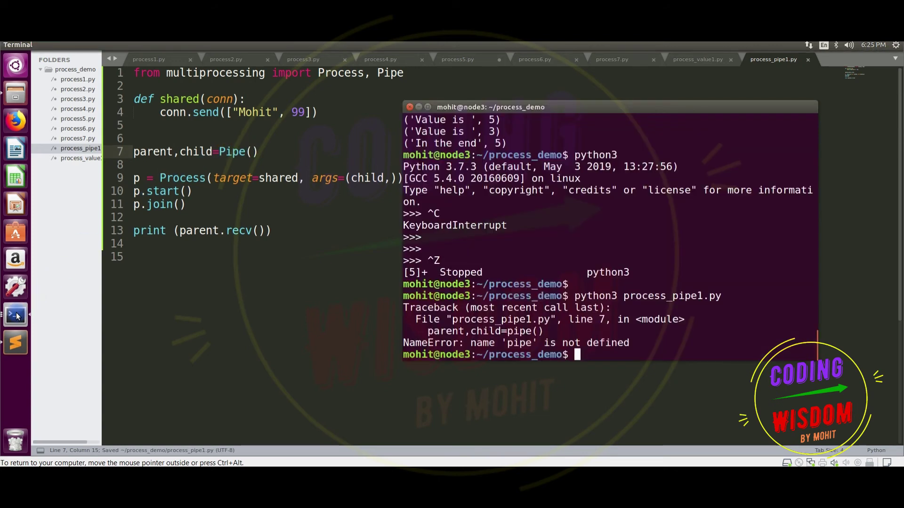
pyautogui.press('Up')
pyautogui.press('Return')
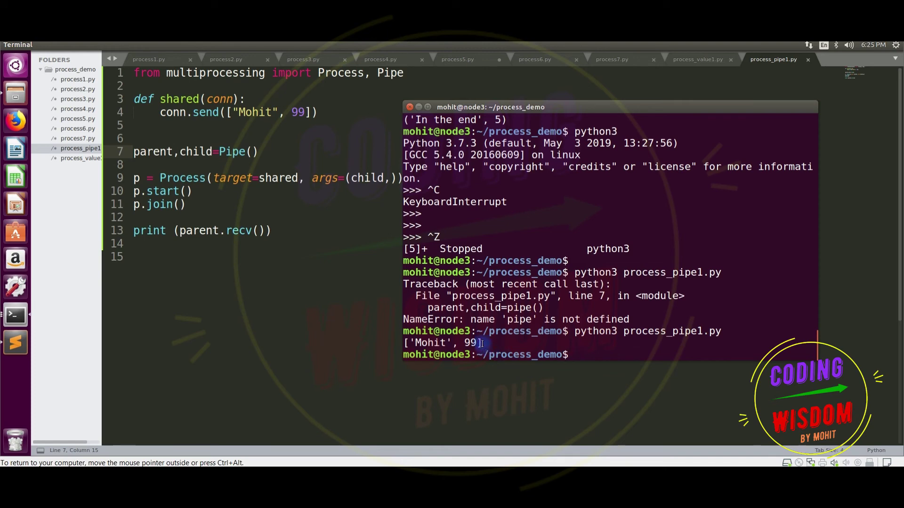
pyautogui.moveTo(485, 343); pyautogui.dragTo(403, 343)
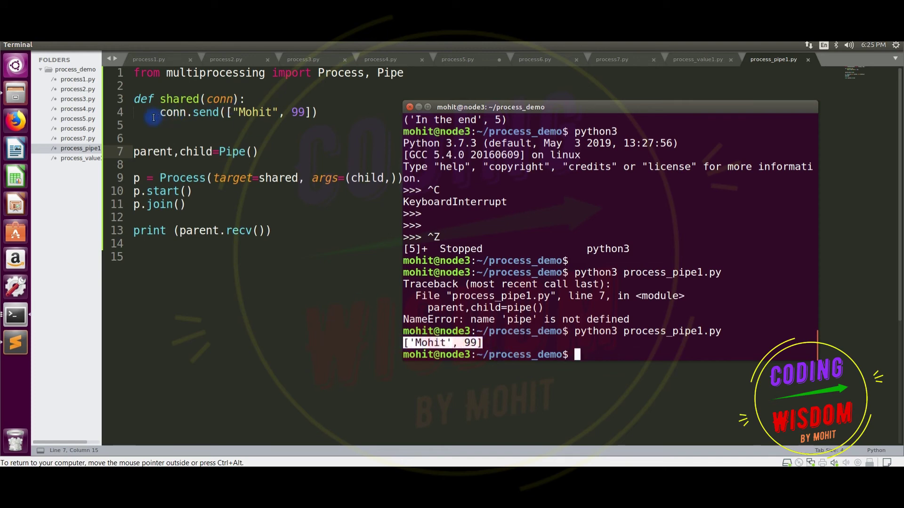
pyautogui.moveTo(159, 113); pyautogui.dragTo(313, 112)
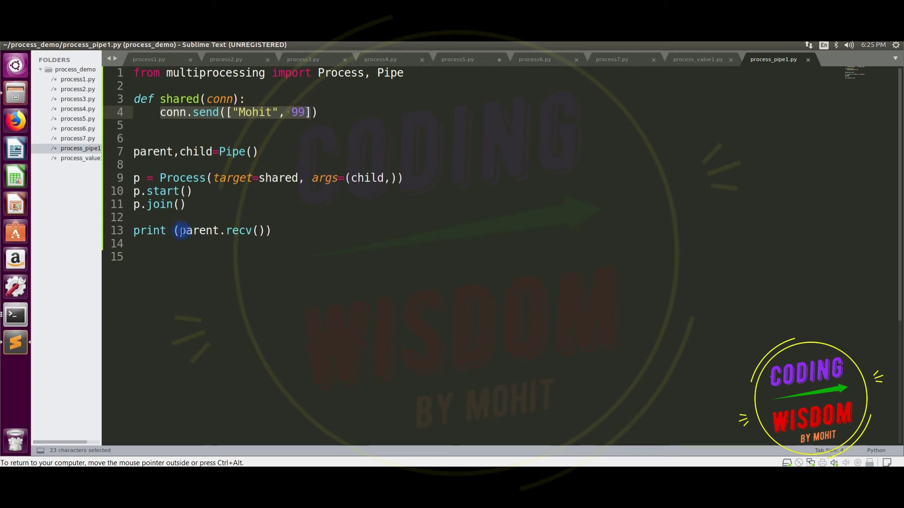
pyautogui.moveTo(180, 230); pyautogui.dragTo(265, 230)
pyautogui.moveTo(160, 112)
pyautogui.mouseDown()
pyautogui.moveTo(291, 112)
pyautogui.moveTo(159, 112)
pyautogui.mouseUp()
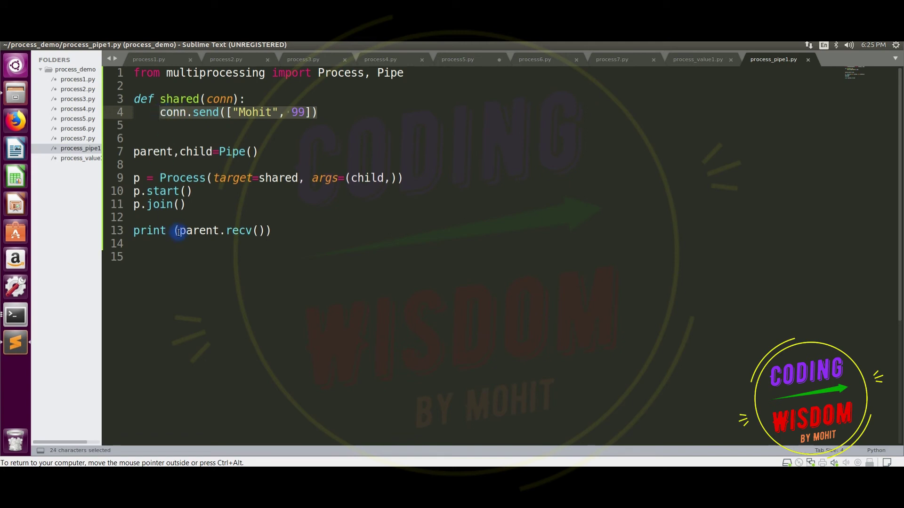
pyautogui.doubleClick(137, 178)
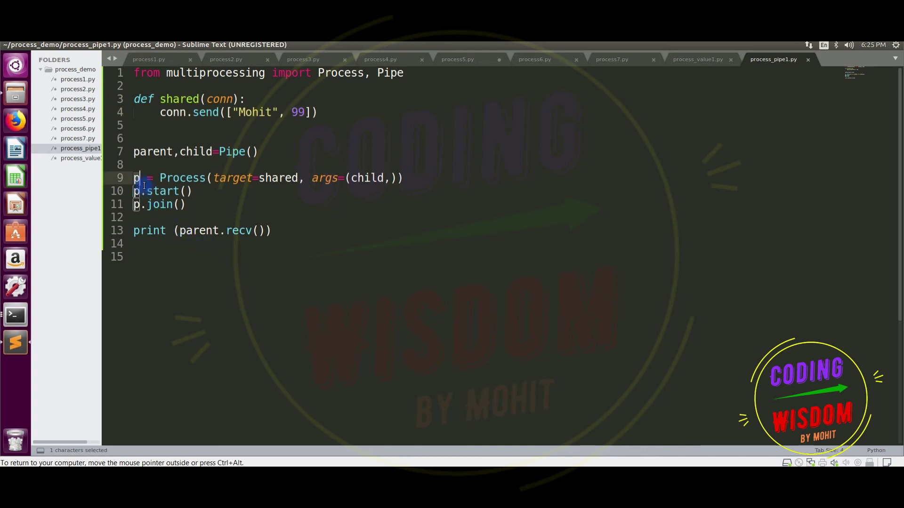
pyautogui.click(182, 231)
pyautogui.moveTo(182, 231); pyautogui.dragTo(265, 232)
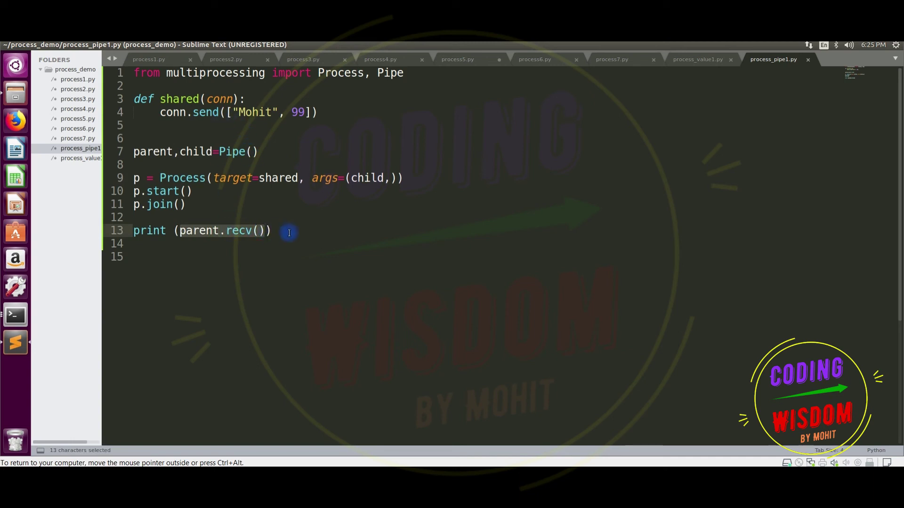
pyautogui.click(174, 231)
pyautogui.moveTo(154, 232); pyautogui.dragTo(248, 234)
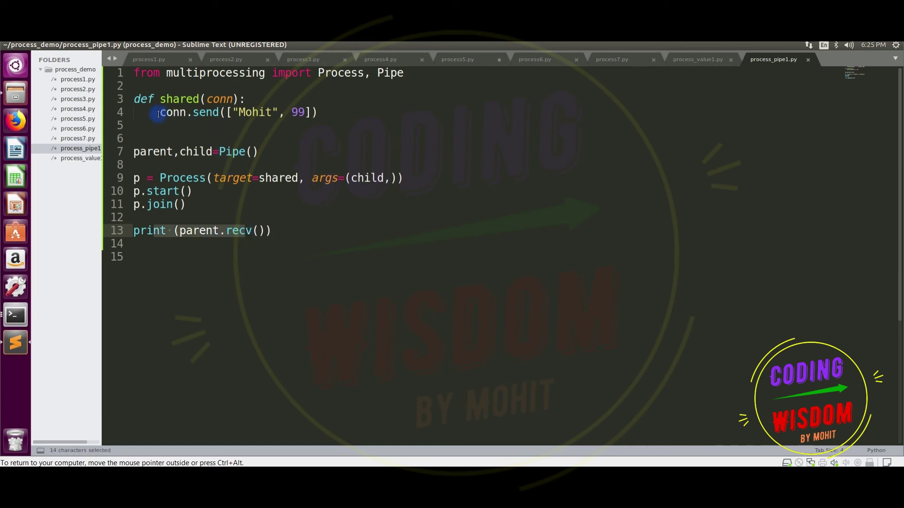
pyautogui.moveTo(160, 113); pyautogui.dragTo(246, 113)
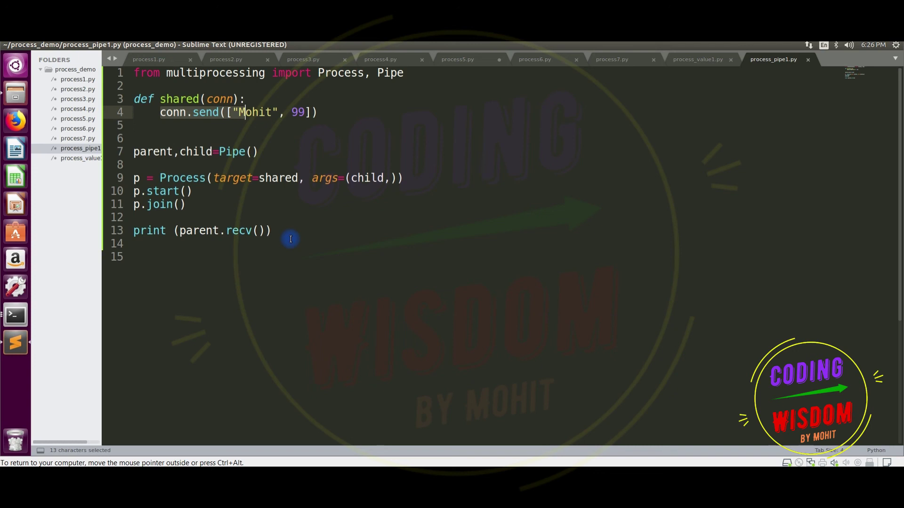
pyautogui.moveTo(286, 244)
pyautogui.mouseDown()
pyautogui.moveTo(117, 45)
pyautogui.moveTo(315, 264)
pyautogui.mouseUp()
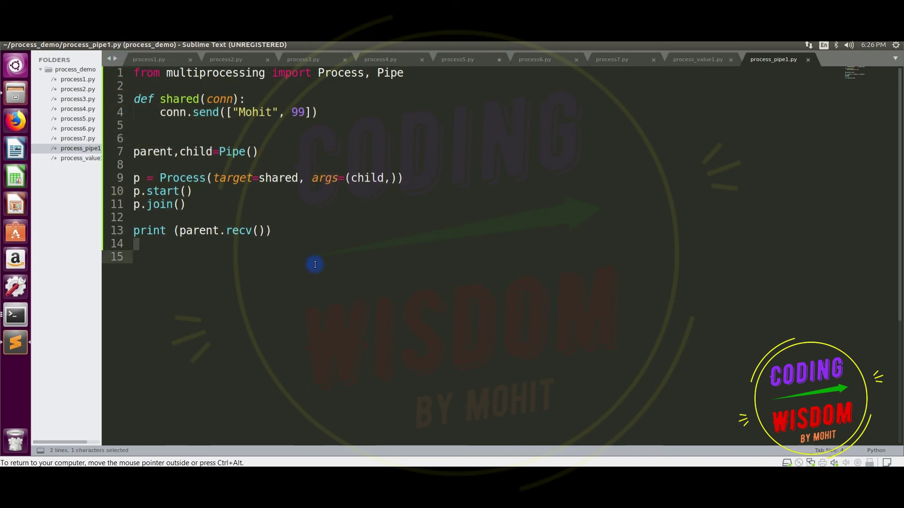